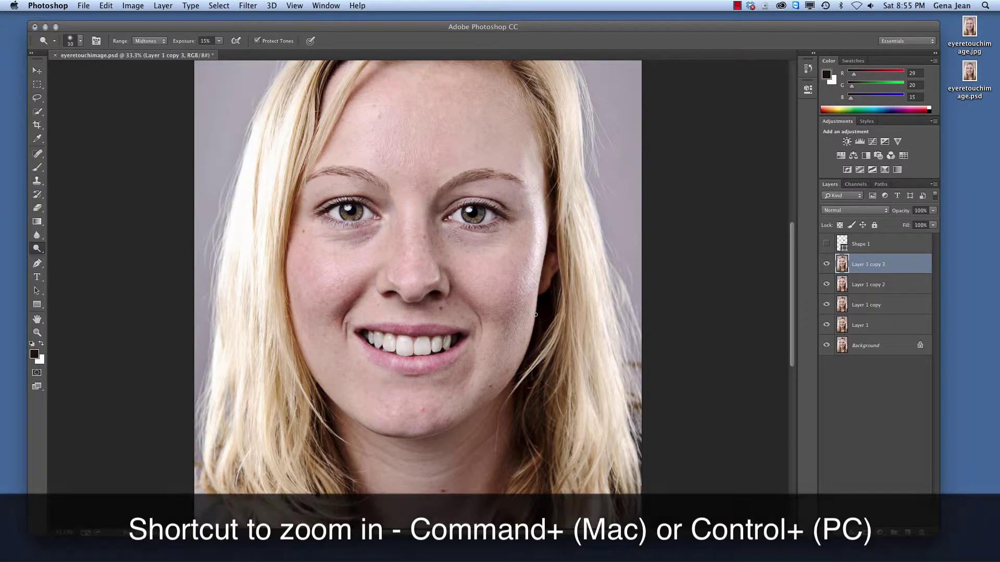
Heal the small blemishes on the upper left of the forehead using the Spot Healing Brush at 45 px
{"action": "key", "text": "super+plus"}
{"action": "key", "text": "super+plus"}
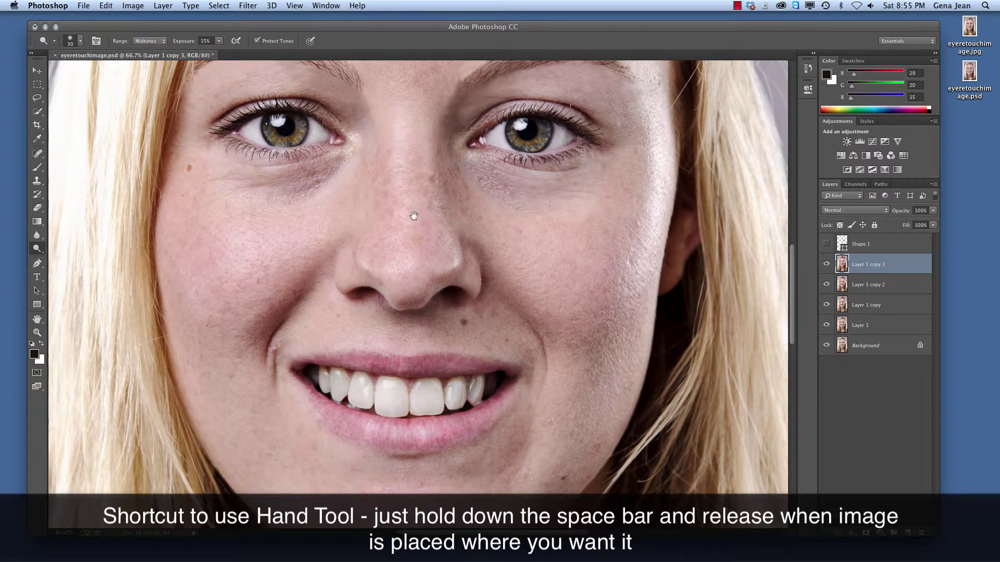
{"action": "left_click_drag", "start_coordinate": [430, 240], "coordinate": [503, 349]}
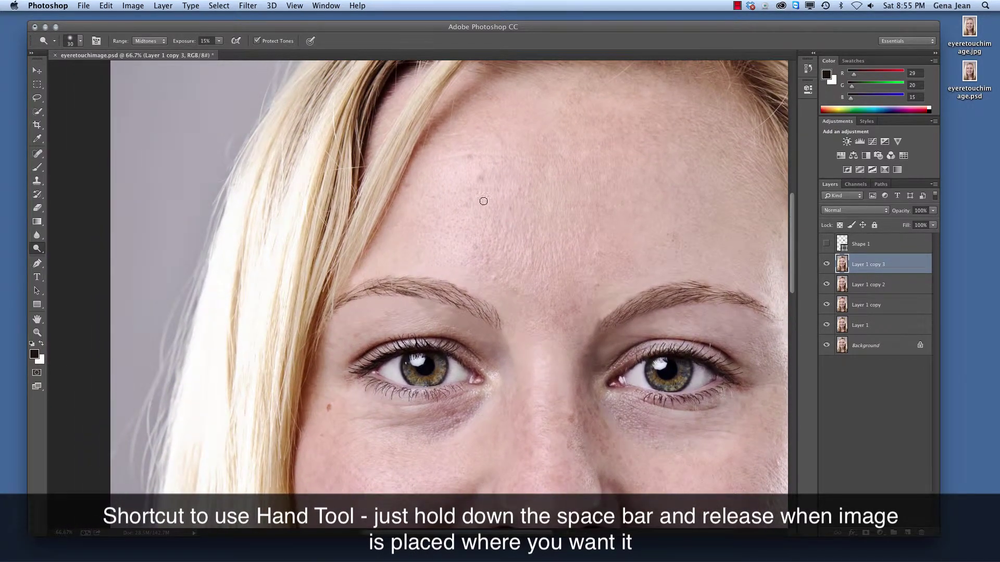
{"action": "left_click_drag", "start_coordinate": [37, 153], "coordinate": [91, 153]}
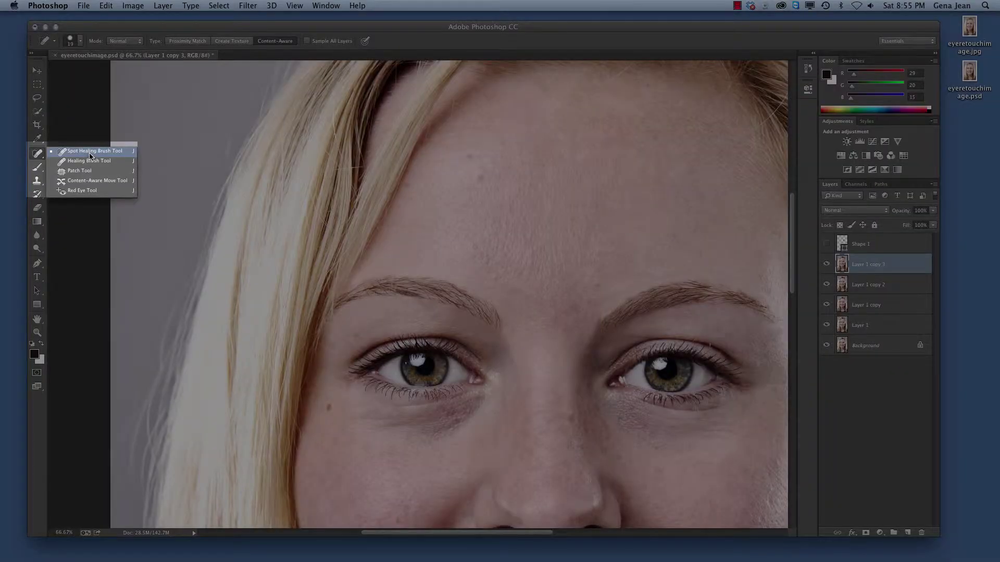
{"action": "left_click", "coordinate": [90, 154]}
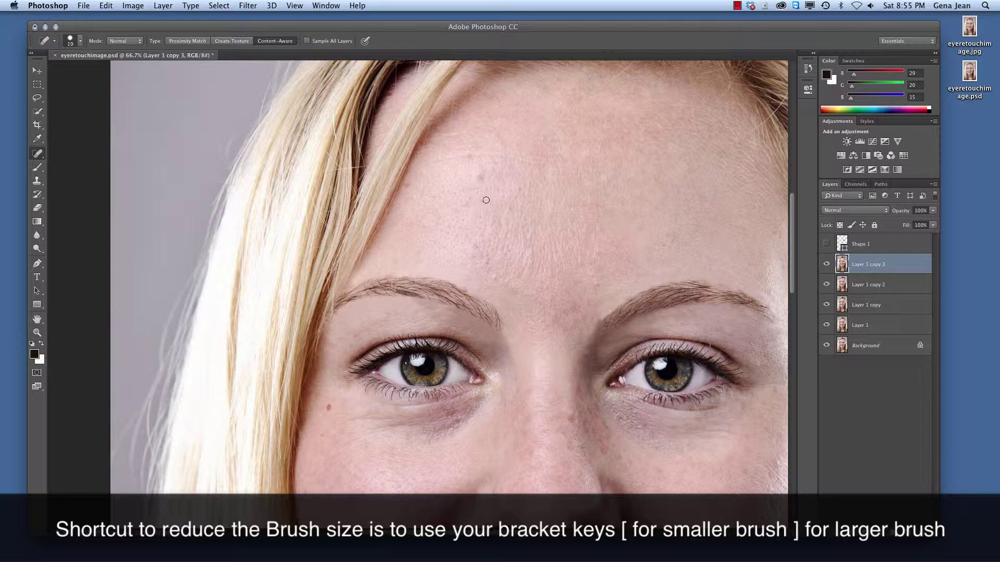
{"action": "right_click", "coordinate": [480, 184]}
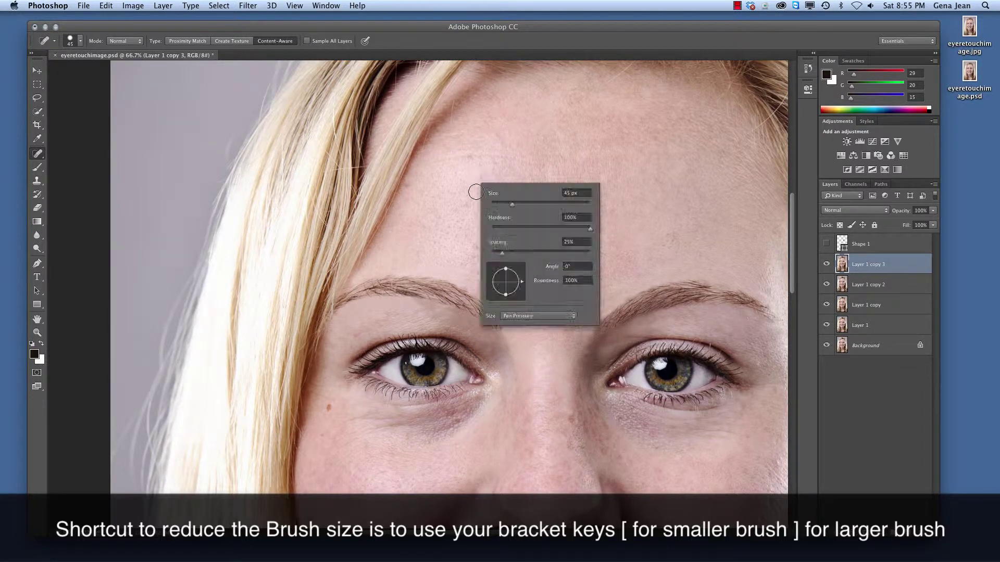
{"action": "left_click", "coordinate": [563, 169]}
{"action": "left_click_drag", "start_coordinate": [468, 154], "coordinate": [472, 166]}
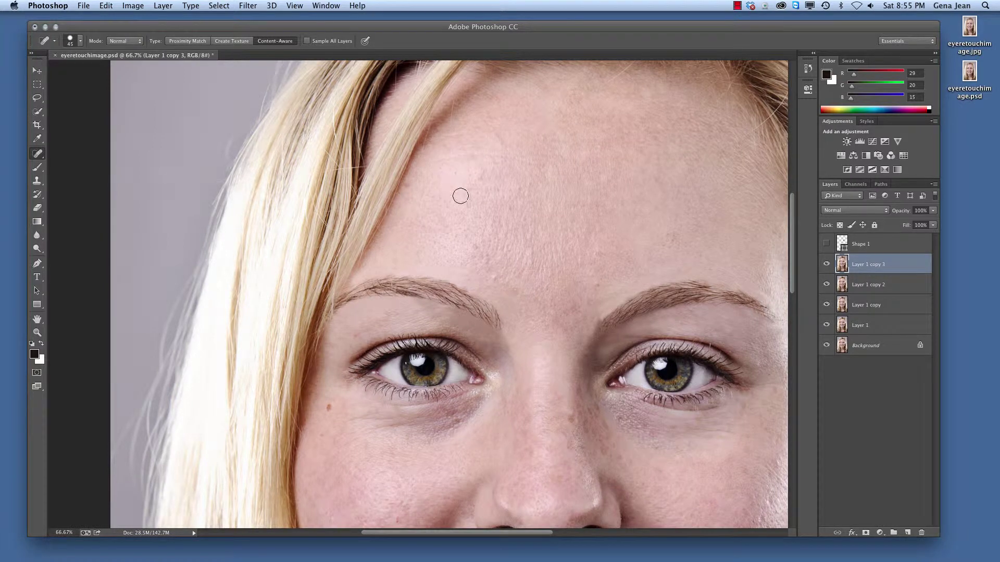
Heal the blemishes on the forehead above the right-hand eyebrow with the Spot Healing Brush
{"action": "left_click_drag", "start_coordinate": [671, 237], "coordinate": [687, 234]}
{"action": "mouse_move", "coordinate": [674, 249]}
{"action": "left_mouse_down"}
{"action": "mouse_move", "coordinate": [667, 239]}
{"action": "mouse_move", "coordinate": [633, 264]}
{"action": "left_mouse_up"}
{"action": "left_click", "coordinate": [632, 266]}
{"action": "left_click", "coordinate": [639, 278]}
{"action": "left_click", "coordinate": [606, 264]}
Heal the small bumps and spots between the eyebrows
{"action": "left_click_drag", "start_coordinate": [568, 307], "coordinate": [580, 315]}
{"action": "left_click", "coordinate": [584, 302]}
{"action": "left_click_drag", "start_coordinate": [556, 311], "coordinate": [550, 302]}
{"action": "left_click", "coordinate": [542, 290]}
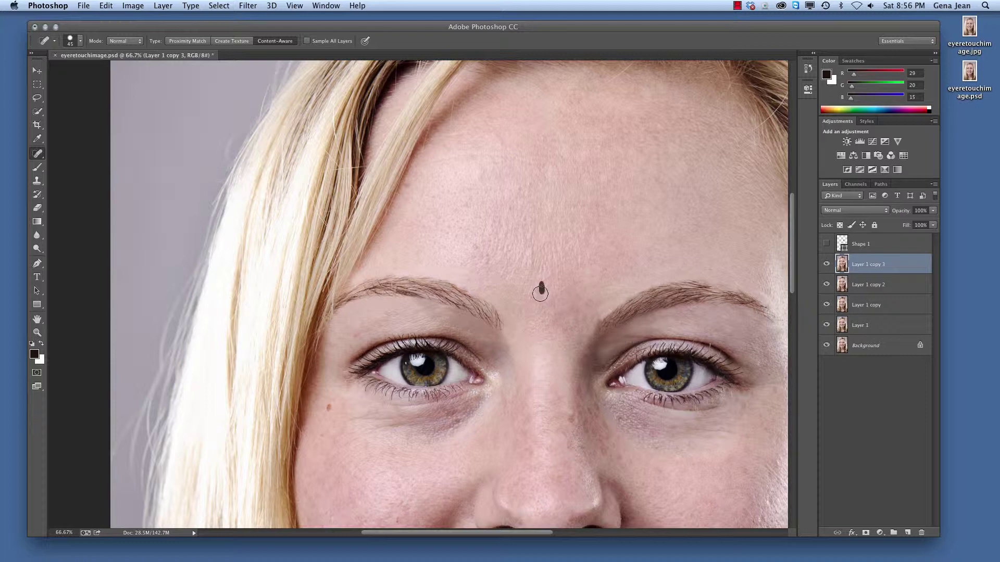
Heal the blemishes on the left-hand cheek and below the left-hand eye, leaving the mole beside the eye untouched
{"action": "left_click", "coordinate": [336, 432]}
{"action": "left_click", "coordinate": [305, 493]}
{"action": "left_click", "coordinate": [310, 502]}
{"action": "left_click", "coordinate": [317, 494]}
{"action": "left_click", "coordinate": [320, 478]}
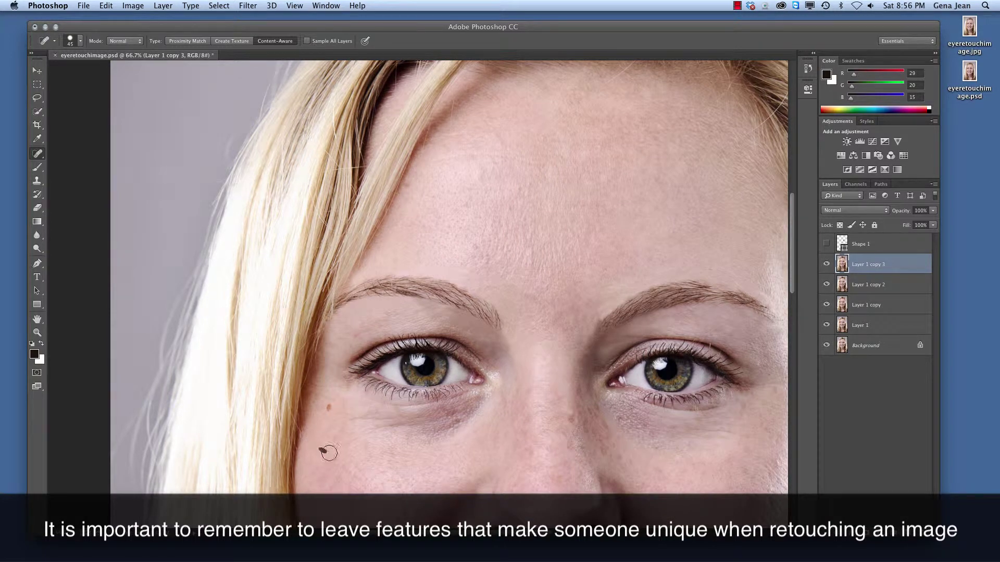
{"action": "left_click", "coordinate": [336, 417]}
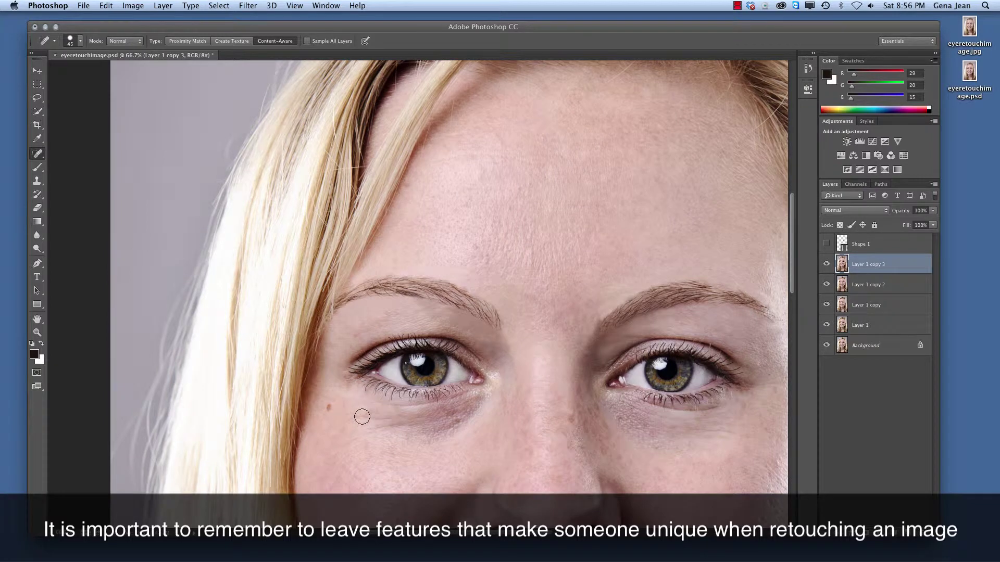
{"action": "left_click", "coordinate": [390, 420]}
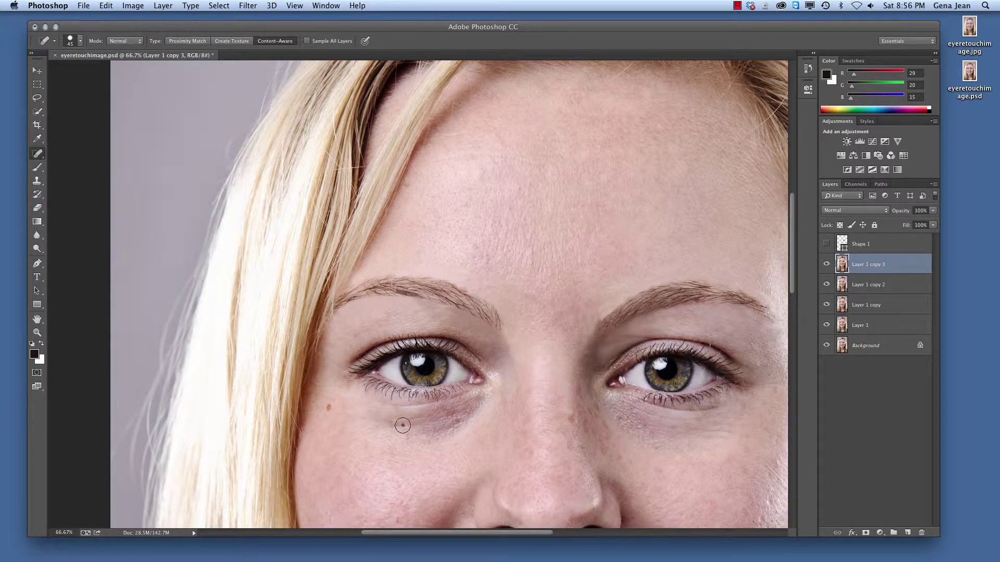
{"action": "left_click_drag", "start_coordinate": [402, 426], "coordinate": [397, 427]}
Heal the spots between the left-hand eyelid and eyebrow and on the forehead just above that eyebrow
{"action": "left_click_drag", "start_coordinate": [366, 337], "coordinate": [353, 335]}
{"action": "mouse_move", "coordinate": [383, 315]}
{"action": "left_mouse_down"}
{"action": "mouse_move", "coordinate": [407, 312]}
{"action": "mouse_move", "coordinate": [388, 314]}
{"action": "left_mouse_up"}
{"action": "left_click_drag", "start_coordinate": [410, 261], "coordinate": [430, 253]}
{"action": "left_click", "coordinate": [474, 249]}
{"action": "left_click", "coordinate": [484, 254]}
{"action": "left_click", "coordinate": [487, 268]}
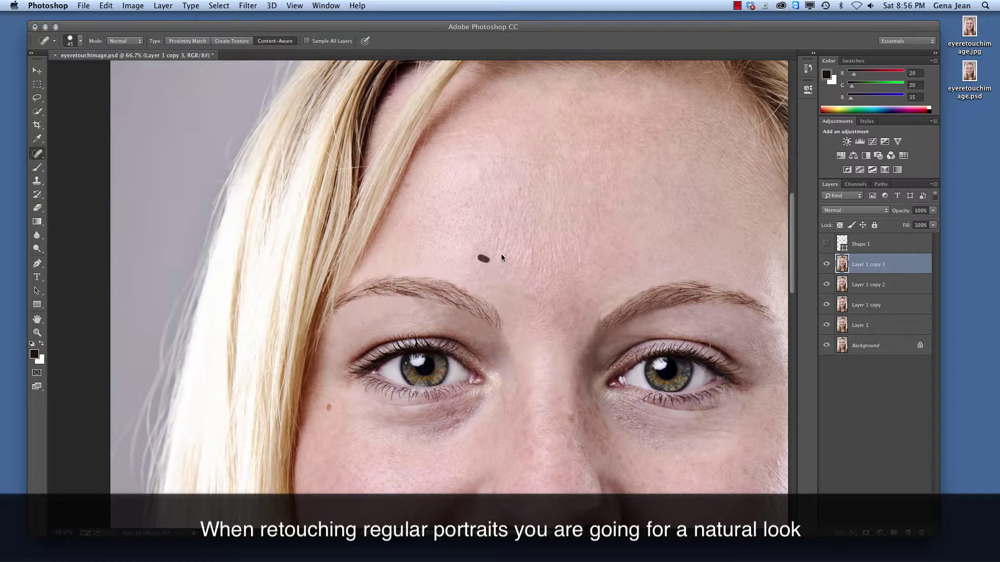
Heal the uneven skin in the left-centre area of the forehead above the inner end of the eyebrow
{"action": "left_click", "coordinate": [493, 243]}
{"action": "left_click", "coordinate": [503, 231]}
{"action": "left_click", "coordinate": [509, 235]}
{"action": "left_click", "coordinate": [515, 228]}
{"action": "left_click", "coordinate": [506, 213]}
{"action": "left_click", "coordinate": [494, 226]}
{"action": "left_click", "coordinate": [479, 233]}
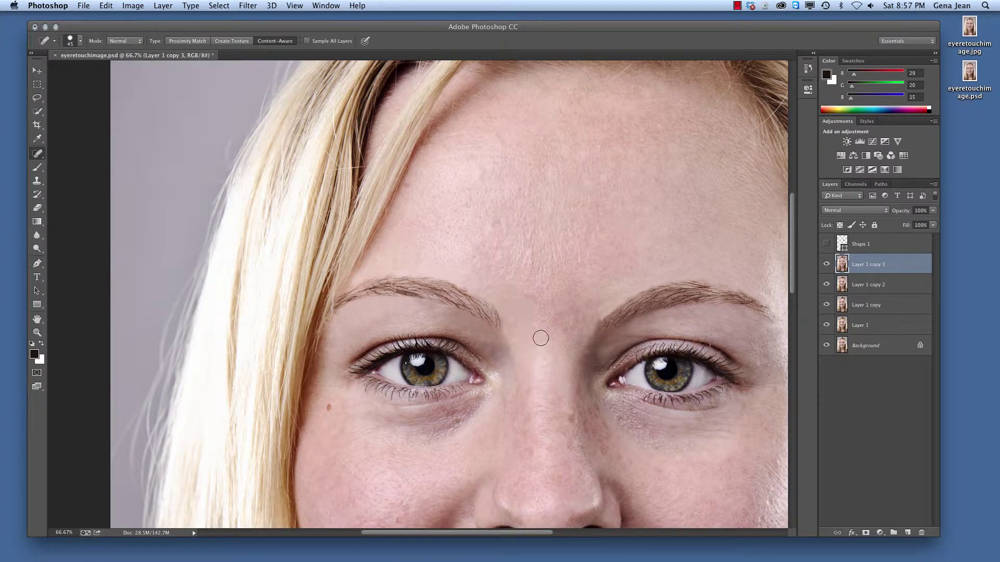
Enlarge the healing brush to 100 px and smooth the skin from the lower centre of the forehead to its upper right
{"action": "key", "text": "bracketright"}
{"action": "key", "text": "bracketright"}
{"action": "key", "text": "bracketright"}
{"action": "key", "text": "bracketright"}
{"action": "key", "text": "bracketright"}
{"action": "key", "text": "bracketright"}
{"action": "left_click", "coordinate": [563, 254]}
{"action": "left_click", "coordinate": [579, 245]}
{"action": "left_click", "coordinate": [590, 237]}
{"action": "left_click", "coordinate": [589, 216]}
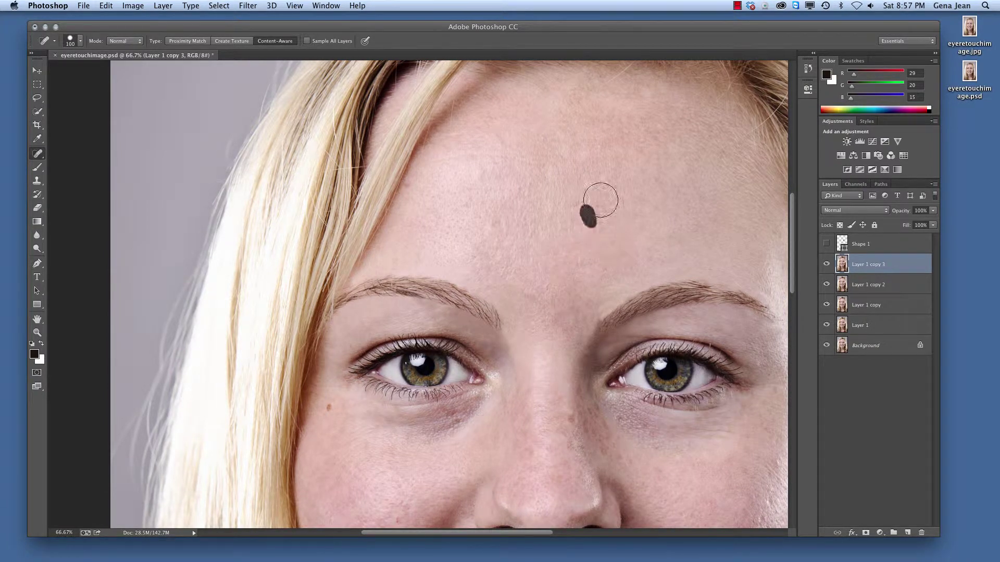
{"action": "left_click", "coordinate": [602, 201]}
{"action": "left_click", "coordinate": [615, 192]}
{"action": "left_click", "coordinate": [629, 174]}
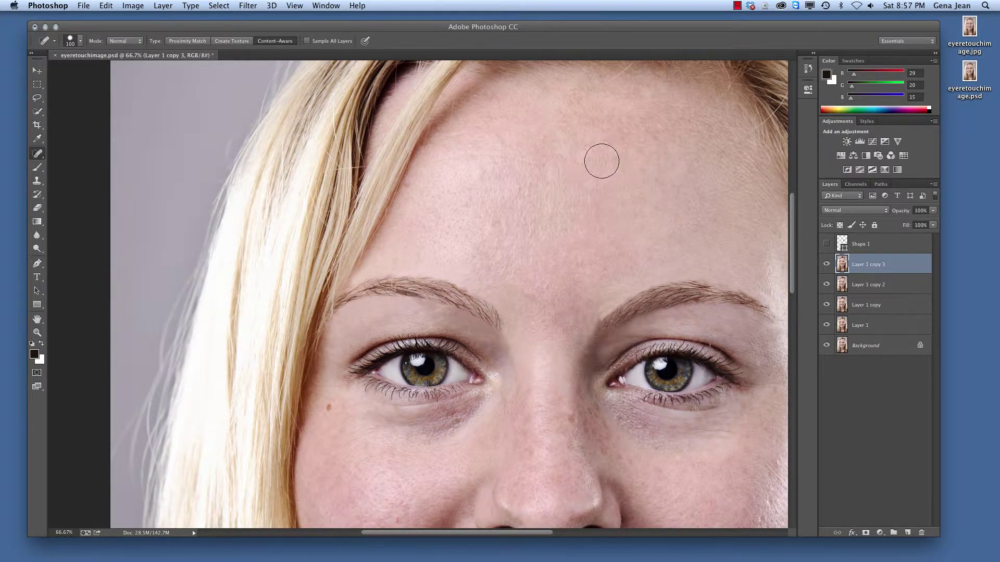
{"action": "left_click", "coordinate": [643, 159]}
Smooth the fine lines and texture down the middle of the forehead with the 100 px healing brush
{"action": "left_click", "coordinate": [587, 158]}
{"action": "left_click", "coordinate": [585, 157]}
{"action": "left_click", "coordinate": [577, 180]}
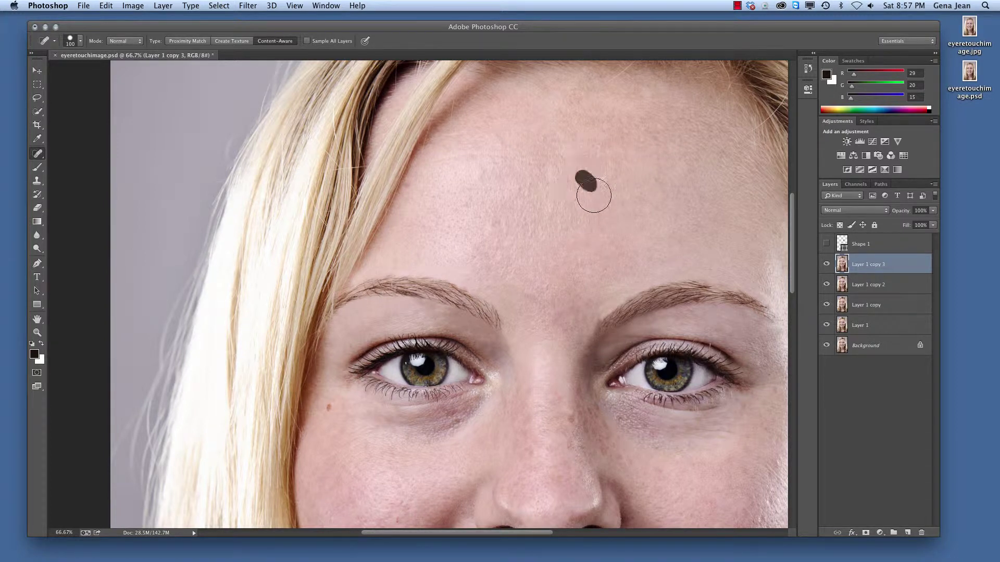
{"action": "left_click", "coordinate": [627, 156]}
{"action": "left_click", "coordinate": [610, 166]}
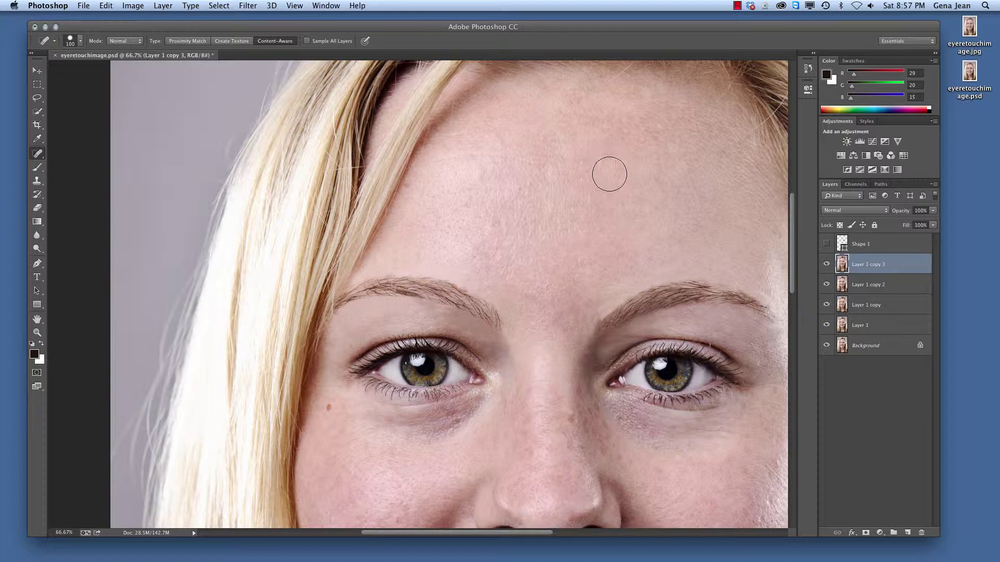
{"action": "left_click", "coordinate": [554, 141]}
{"action": "left_click", "coordinate": [562, 159]}
{"action": "left_click", "coordinate": [550, 179]}
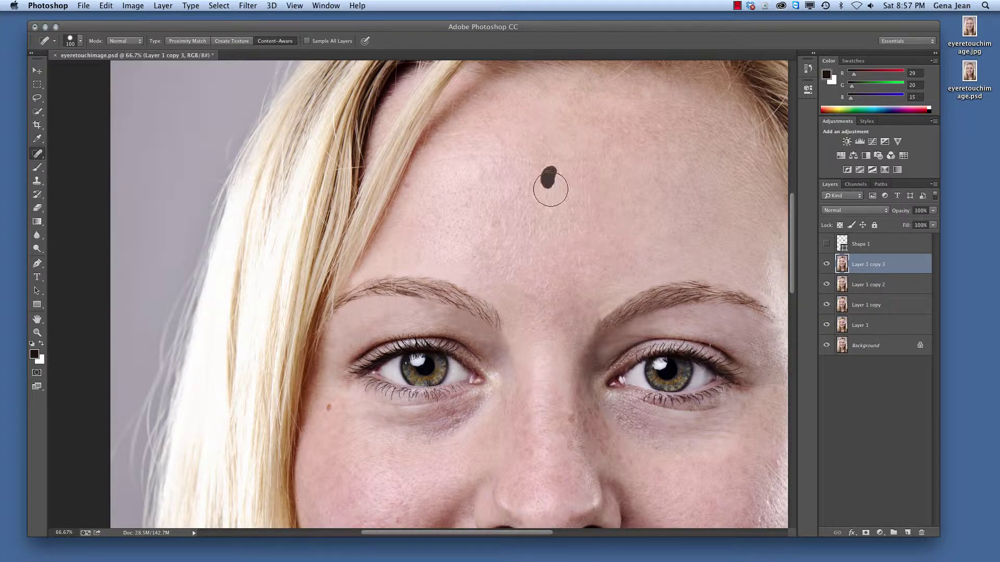
{"action": "left_click", "coordinate": [544, 200]}
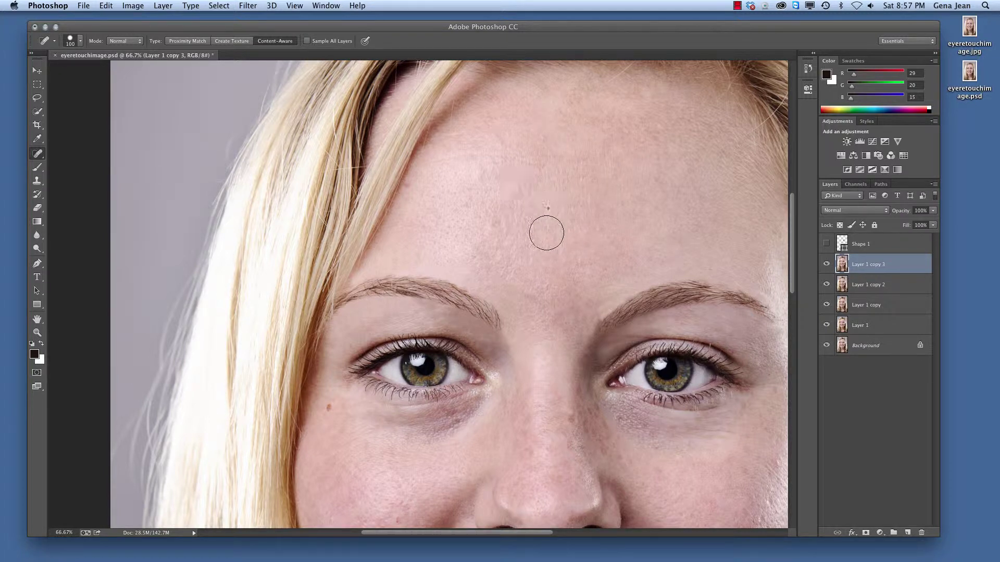
{"action": "left_click", "coordinate": [546, 211]}
{"action": "mouse_move", "coordinate": [564, 236]}
{"action": "left_mouse_down"}
{"action": "mouse_move", "coordinate": [586, 243]}
{"action": "mouse_move", "coordinate": [599, 226]}
{"action": "mouse_move", "coordinate": [610, 232]}
{"action": "left_mouse_up"}
{"action": "left_click", "coordinate": [582, 233]}
{"action": "left_click", "coordinate": [586, 243]}
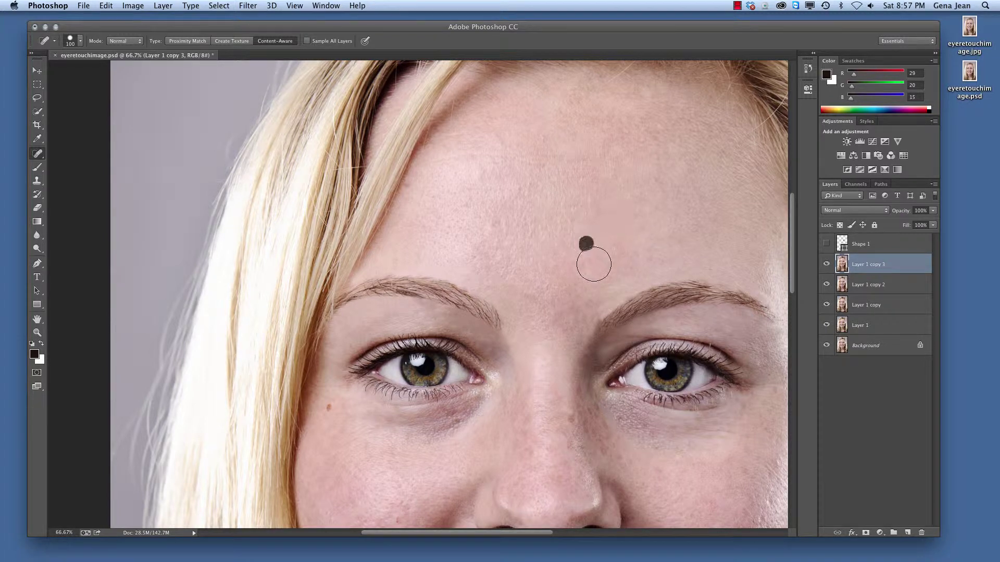
{"action": "left_click", "coordinate": [576, 259]}
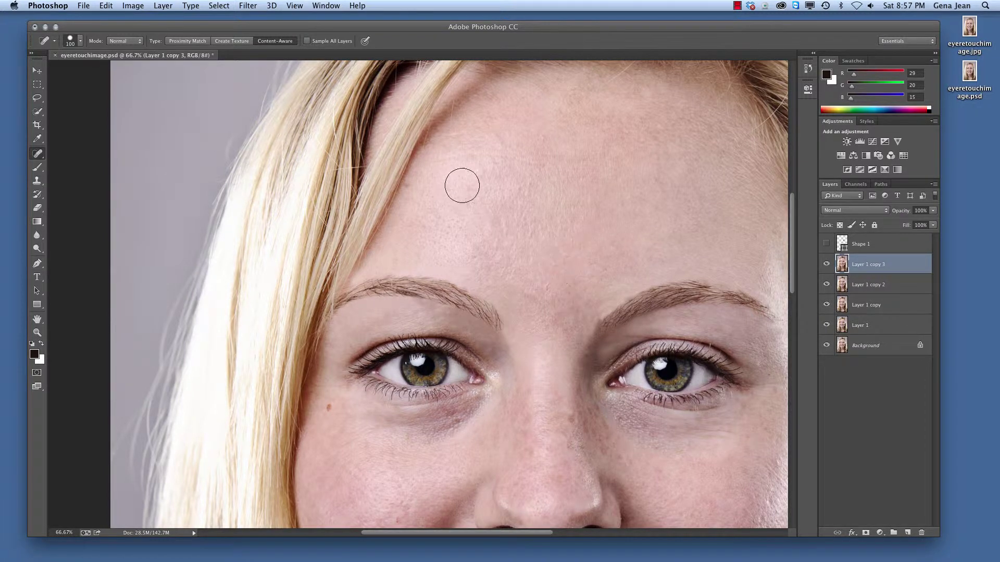
Heal the remaining uneven patches on the upper left and upper right of the forehead near the hairline
{"action": "left_click", "coordinate": [462, 208]}
{"action": "left_click", "coordinate": [477, 178]}
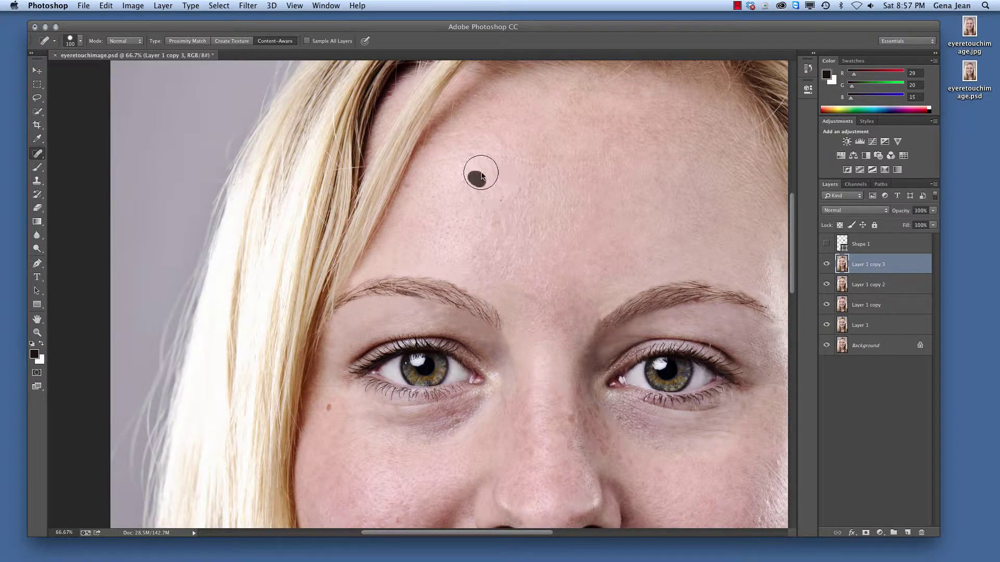
{"action": "left_click", "coordinate": [496, 140]}
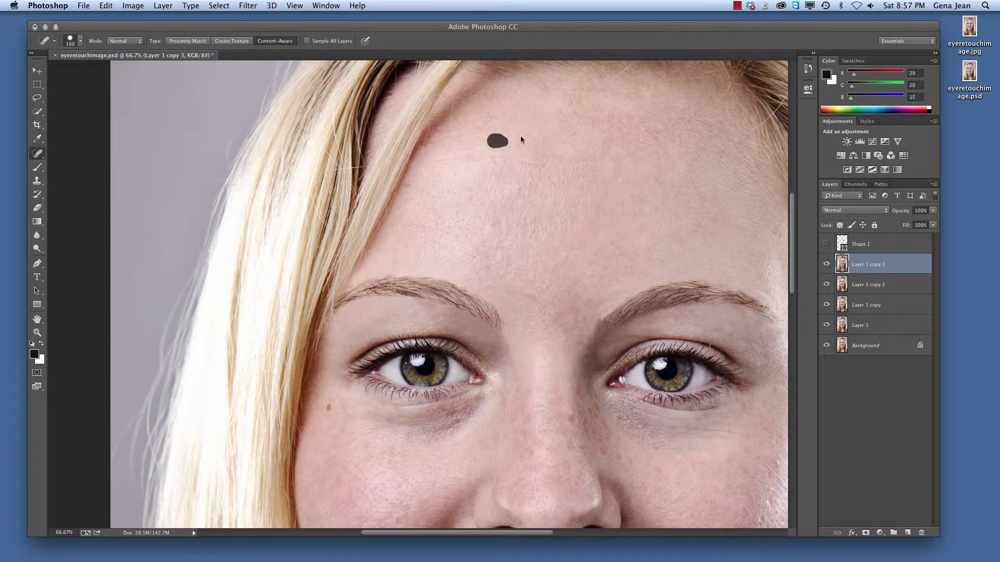
{"action": "left_click", "coordinate": [634, 128]}
{"action": "left_click", "coordinate": [637, 140]}
{"action": "left_click", "coordinate": [663, 123]}
{"action": "mouse_move", "coordinate": [616, 107]}
{"action": "left_mouse_down"}
{"action": "mouse_move", "coordinate": [640, 111]}
{"action": "mouse_move", "coordinate": [656, 96]}
{"action": "mouse_move", "coordinate": [658, 122]}
{"action": "left_mouse_up"}
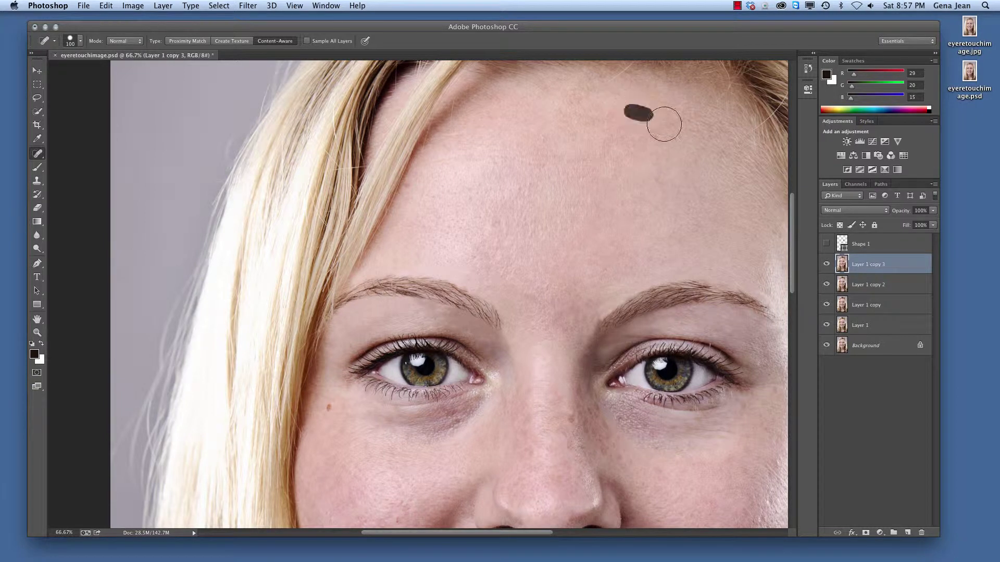
Heal the skin between the eyebrows and at the top of the nose bridge, plus one spot on the left-centre forehead
{"action": "left_click", "coordinate": [563, 352]}
{"action": "left_click", "coordinate": [563, 331]}
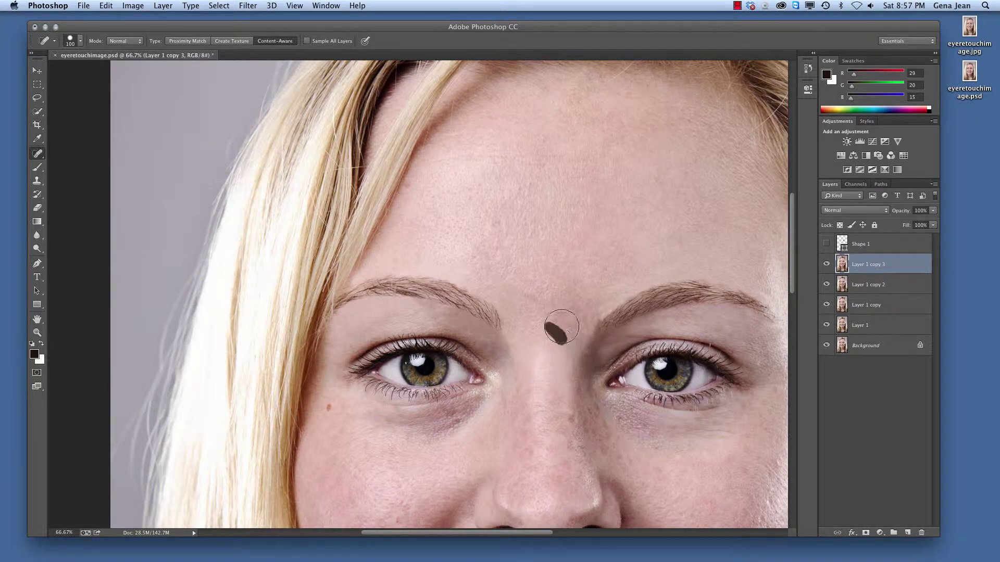
{"action": "left_click", "coordinate": [567, 325]}
{"action": "left_click", "coordinate": [560, 315]}
{"action": "left_click", "coordinate": [550, 308]}
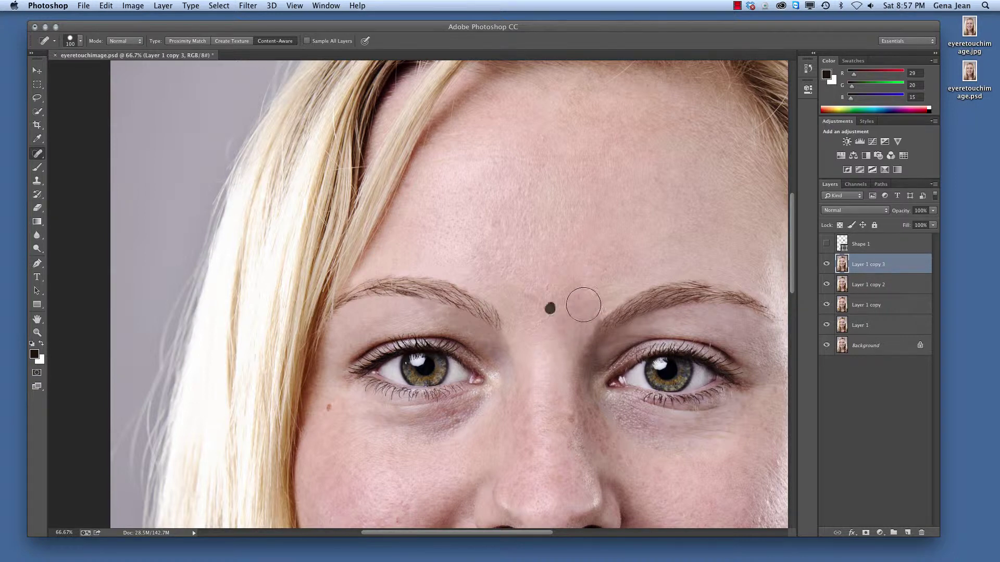
{"action": "left_click", "coordinate": [577, 304]}
{"action": "left_click", "coordinate": [576, 307]}
{"action": "left_click_drag", "start_coordinate": [581, 307], "coordinate": [593, 293]}
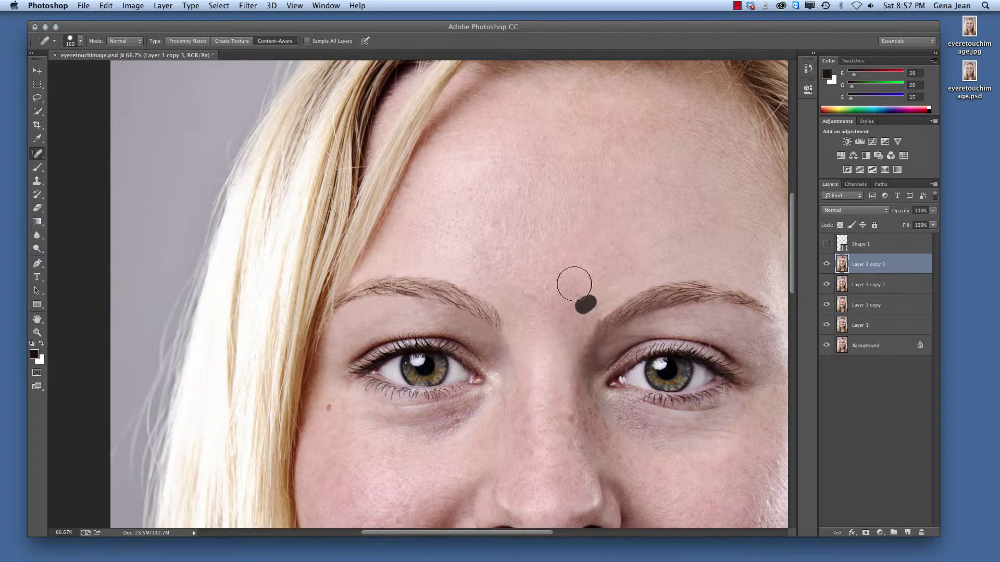
{"action": "left_click", "coordinate": [578, 287]}
{"action": "left_click", "coordinate": [595, 299]}
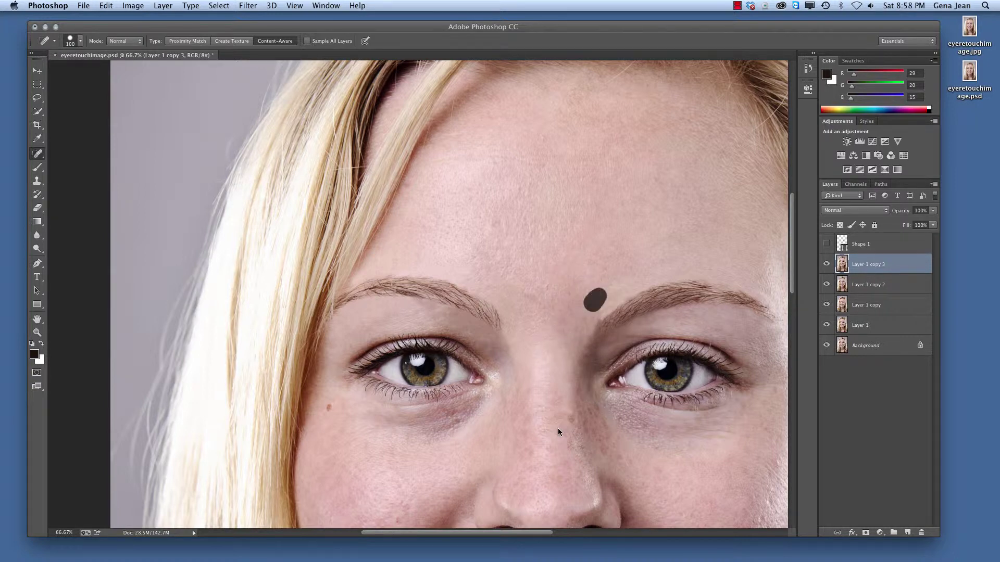
{"action": "left_click", "coordinate": [544, 295]}
{"action": "left_click", "coordinate": [559, 301]}
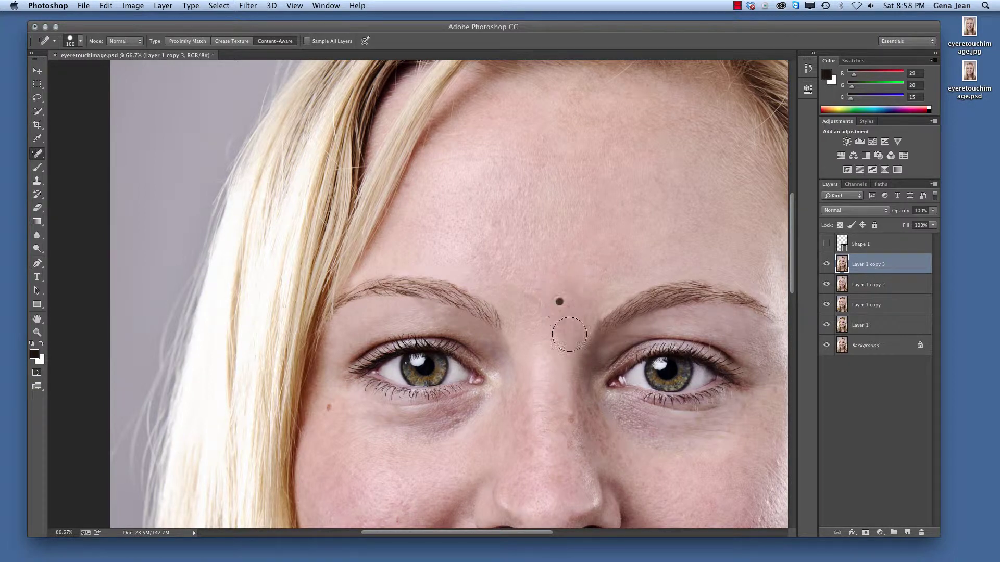
{"action": "left_click", "coordinate": [561, 323]}
{"action": "left_click", "coordinate": [496, 223]}
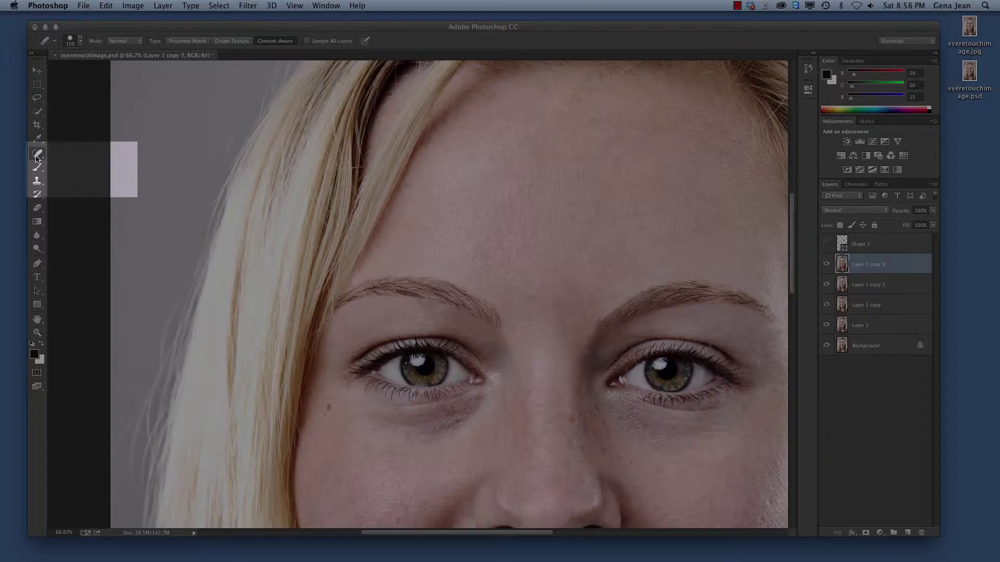
Use the Patch Tool in Source mode to replace a small area in the middle of the forehead with clean skin
{"action": "left_click", "coordinate": [36, 154]}
{"action": "left_click", "coordinate": [73, 171]}
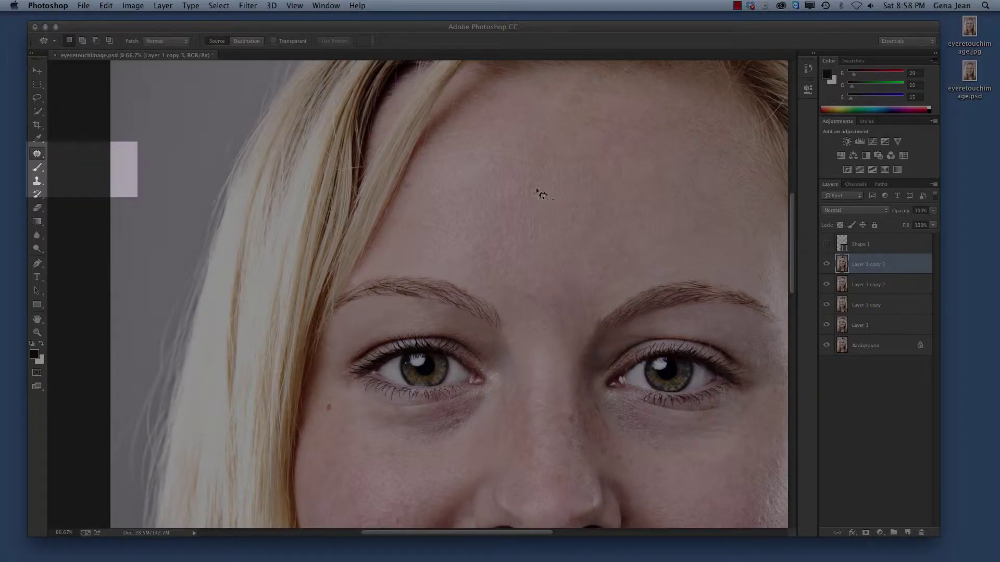
{"action": "mouse_move", "coordinate": [532, 187]}
{"action": "left_mouse_down"}
{"action": "mouse_move", "coordinate": [539, 182]}
{"action": "mouse_move", "coordinate": [525, 184]}
{"action": "left_mouse_up"}
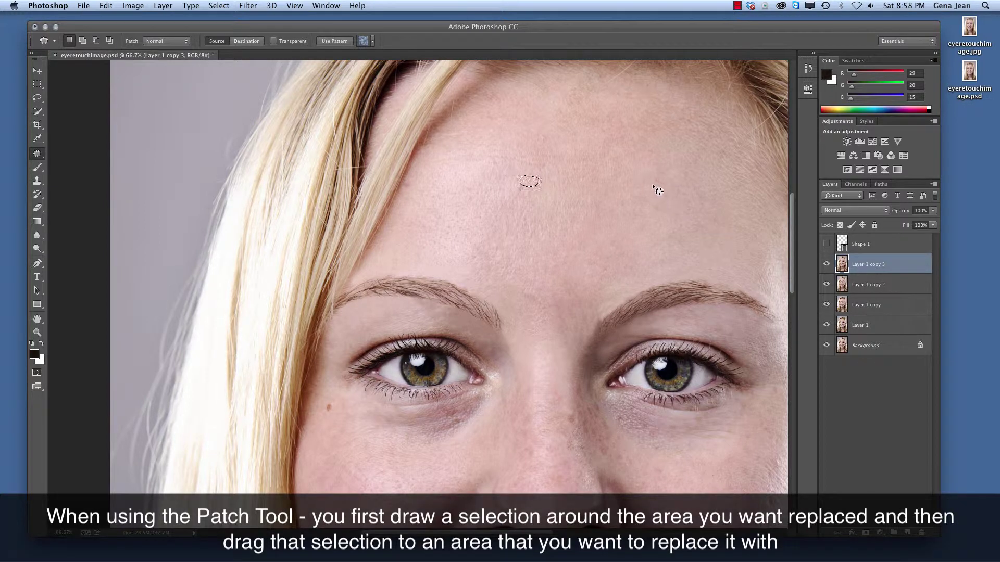
{"action": "left_click_drag", "start_coordinate": [649, 183], "coordinate": [675, 187]}
{"action": "left_click", "coordinate": [689, 190]}
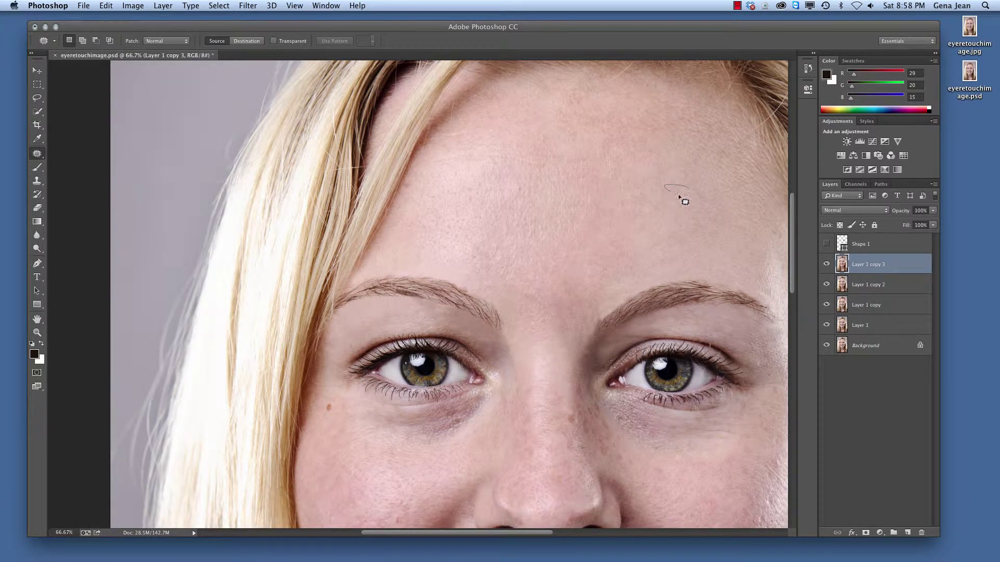
Patch the remaining spots on the right side of the forehead and between the eyebrows with nearby clean skin
{"action": "left_click_drag", "start_coordinate": [685, 193], "coordinate": [687, 193]}
{"action": "left_click", "coordinate": [684, 229]}
{"action": "left_click_drag", "start_coordinate": [669, 225], "coordinate": [671, 222]}
{"action": "left_click", "coordinate": [692, 240]}
{"action": "left_click_drag", "start_coordinate": [713, 239], "coordinate": [705, 233]}
{"action": "left_click", "coordinate": [690, 237]}
{"action": "mouse_move", "coordinate": [669, 220]}
{"action": "left_mouse_down"}
{"action": "mouse_move", "coordinate": [704, 226]}
{"action": "mouse_move", "coordinate": [676, 203]}
{"action": "mouse_move", "coordinate": [715, 213]}
{"action": "left_mouse_up"}
{"action": "left_click", "coordinate": [712, 218]}
{"action": "left_click", "coordinate": [709, 232]}
{"action": "mouse_move", "coordinate": [718, 240]}
{"action": "left_mouse_down"}
{"action": "mouse_move", "coordinate": [696, 228]}
{"action": "mouse_move", "coordinate": [680, 236]}
{"action": "left_mouse_up"}
{"action": "left_click", "coordinate": [702, 257]}
{"action": "left_click_drag", "start_coordinate": [673, 230], "coordinate": [663, 219]}
{"action": "left_click", "coordinate": [693, 258]}
{"action": "mouse_move", "coordinate": [553, 311]}
{"action": "left_mouse_down"}
{"action": "mouse_move", "coordinate": [520, 289]}
{"action": "mouse_move", "coordinate": [550, 312]}
{"action": "mouse_move", "coordinate": [552, 290]}
{"action": "mouse_move", "coordinate": [595, 258]}
{"action": "mouse_move", "coordinate": [596, 290]}
{"action": "left_mouse_up"}
{"action": "left_click", "coordinate": [549, 313]}
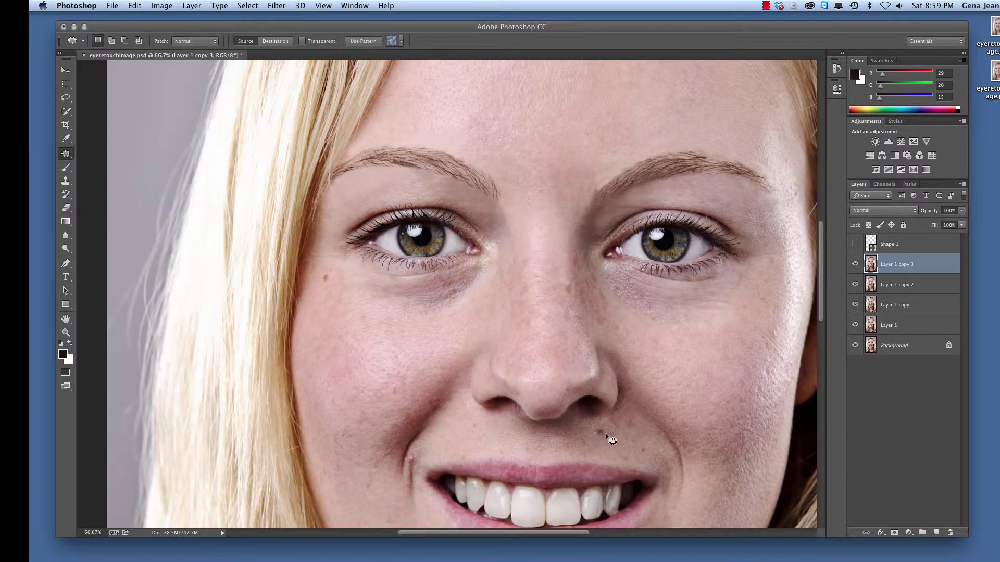
Patch the dark mole and nearby spots between the nose and upper lip with clean skin
{"action": "mouse_move", "coordinate": [604, 431]}
{"action": "left_mouse_down"}
{"action": "mouse_move", "coordinate": [616, 458]}
{"action": "mouse_move", "coordinate": [653, 452]}
{"action": "left_mouse_up"}
{"action": "left_click", "coordinate": [628, 457]}
{"action": "left_click_drag", "start_coordinate": [601, 431], "coordinate": [602, 437]}
{"action": "left_click", "coordinate": [615, 452]}
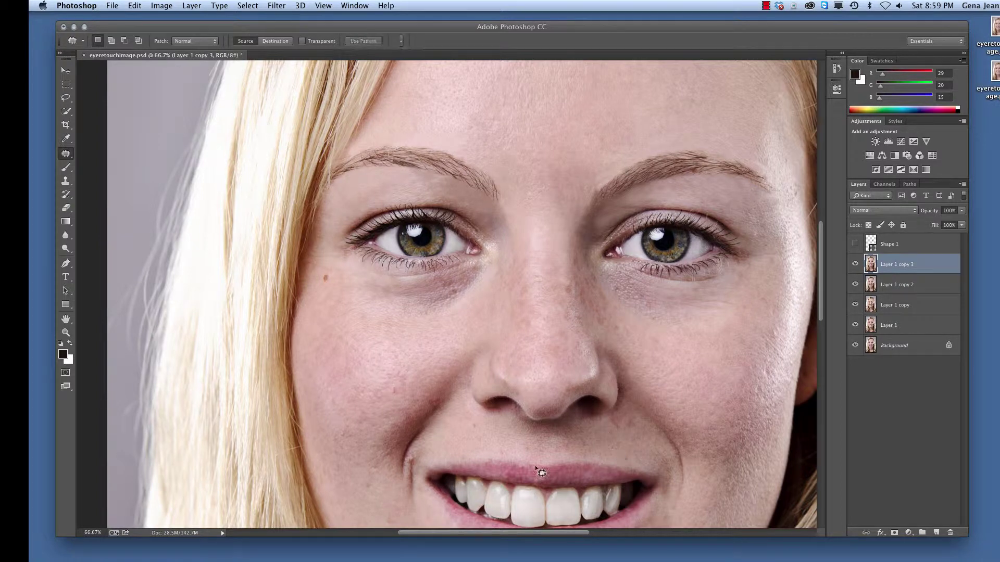
Patch the blemishes on the left-hand cheek with clean skin
{"action": "mouse_move", "coordinate": [327, 438]}
{"action": "left_mouse_down"}
{"action": "mouse_move", "coordinate": [352, 430]}
{"action": "mouse_move", "coordinate": [323, 414]}
{"action": "left_mouse_up"}
{"action": "left_click", "coordinate": [364, 439]}
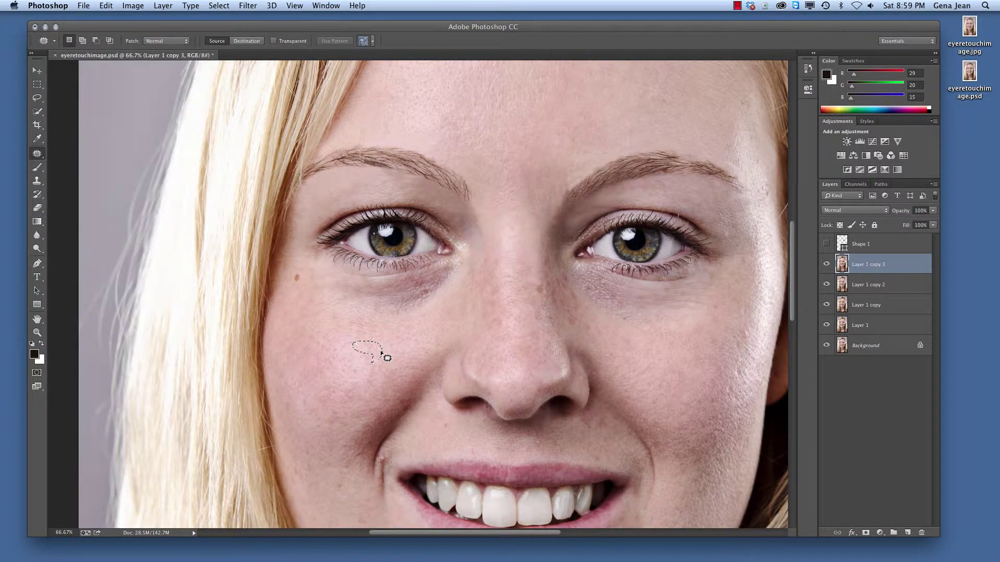
Patch the remaining spots in the middle of the left-hand cheek with clean skin
{"action": "left_click", "coordinate": [403, 340]}
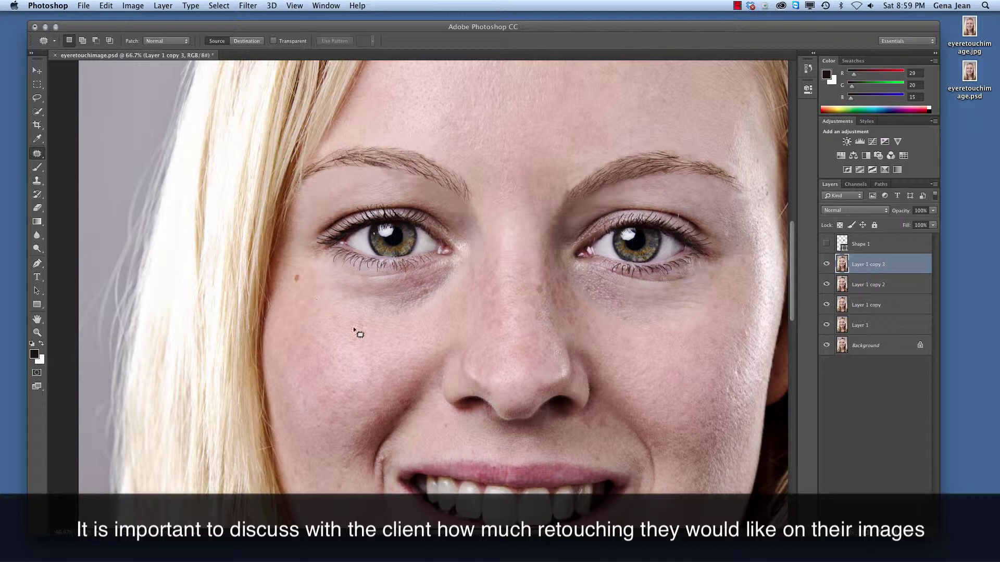
{"action": "mouse_move", "coordinate": [346, 350]}
{"action": "left_mouse_down"}
{"action": "mouse_move", "coordinate": [333, 345]}
{"action": "mouse_move", "coordinate": [348, 359]}
{"action": "mouse_move", "coordinate": [342, 336]}
{"action": "left_mouse_up"}
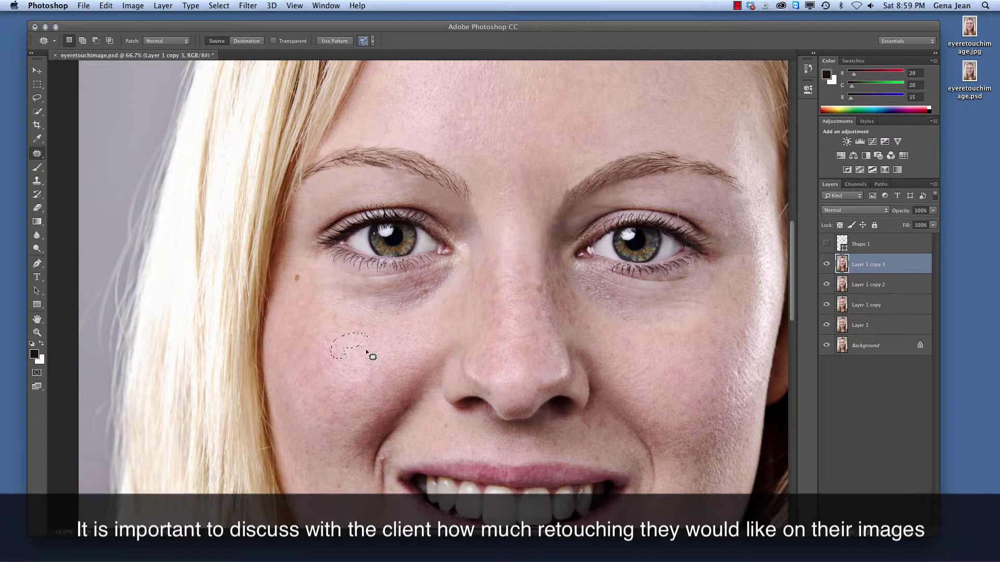
{"action": "left_click", "coordinate": [364, 374]}
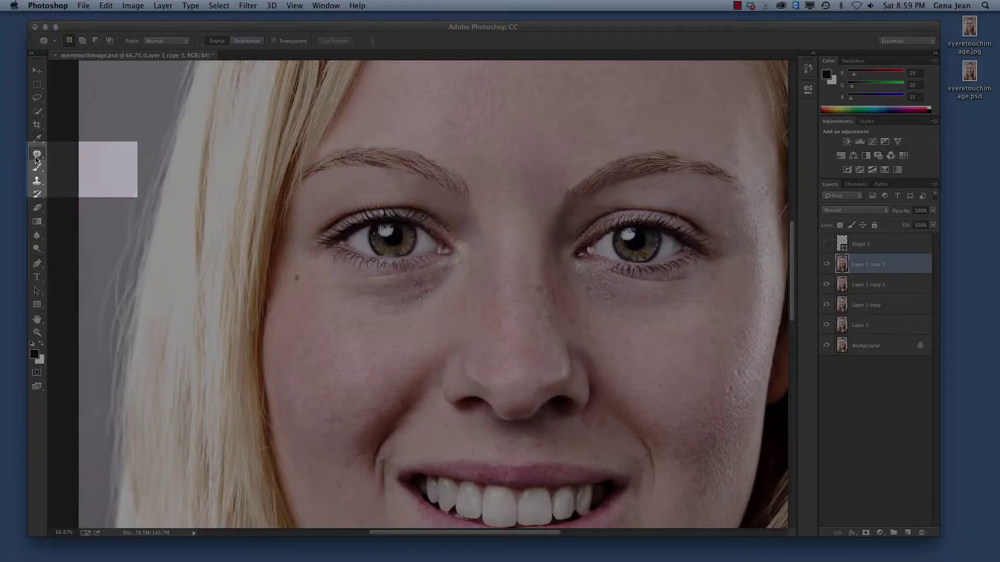
Heal the small blemishes on the left-hand cheek using the Spot Healing Brush at size 45
{"action": "left_click", "coordinate": [43, 156]}
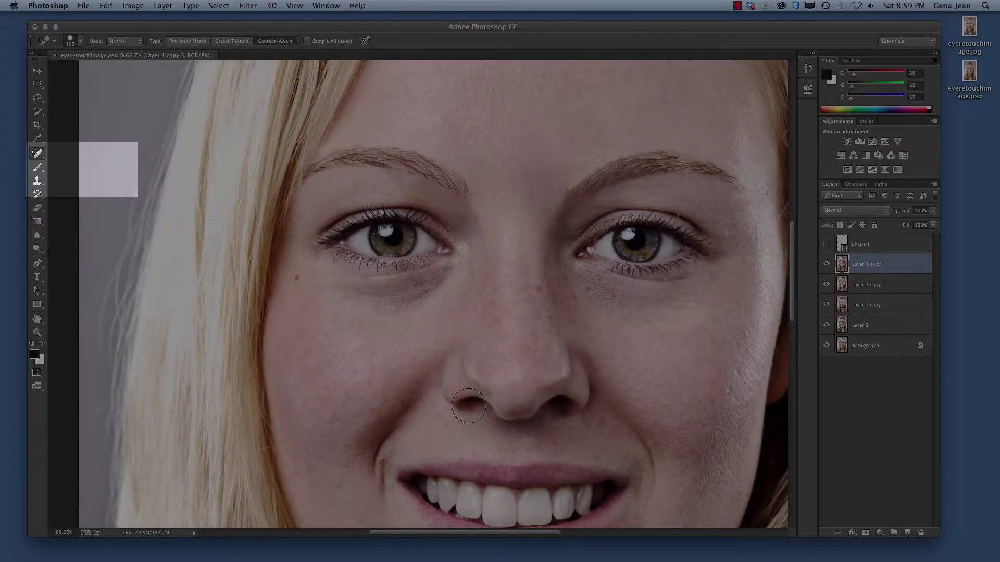
{"action": "key", "text": "bracketleft"}
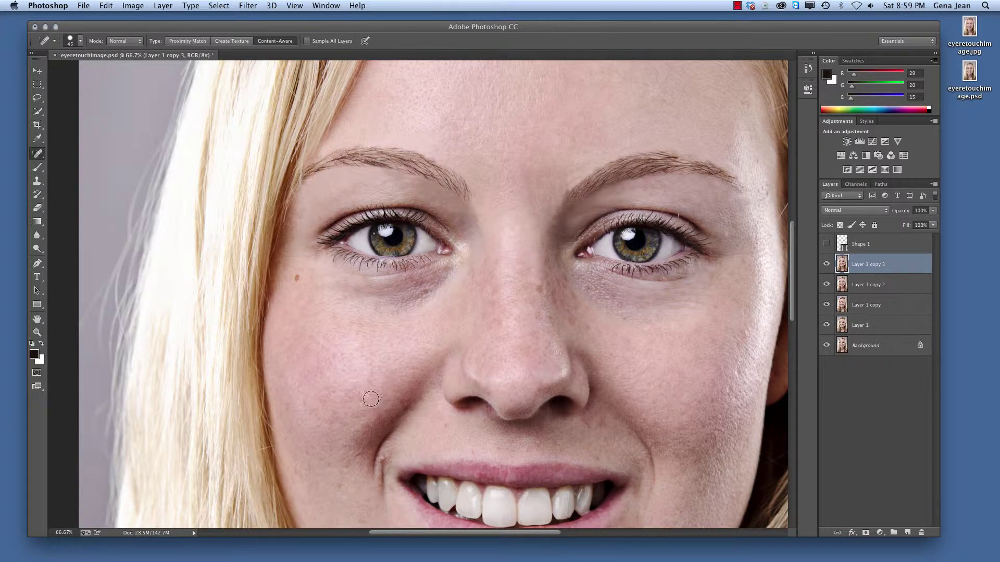
{"action": "mouse_move", "coordinate": [351, 369]}
{"action": "left_mouse_down"}
{"action": "mouse_move", "coordinate": [354, 378]}
{"action": "mouse_move", "coordinate": [346, 373]}
{"action": "left_mouse_up"}
{"action": "left_click", "coordinate": [336, 392]}
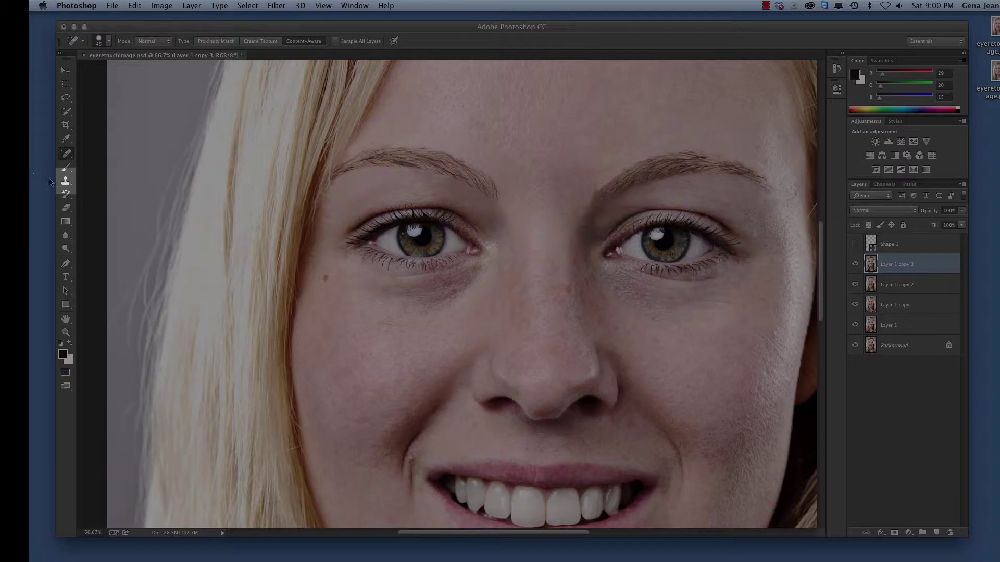
Lighten the shadow at the inner corner of the left-hand eye using the Clone Stamp at size 125 and 15% opacity
{"action": "left_click", "coordinate": [68, 182]}
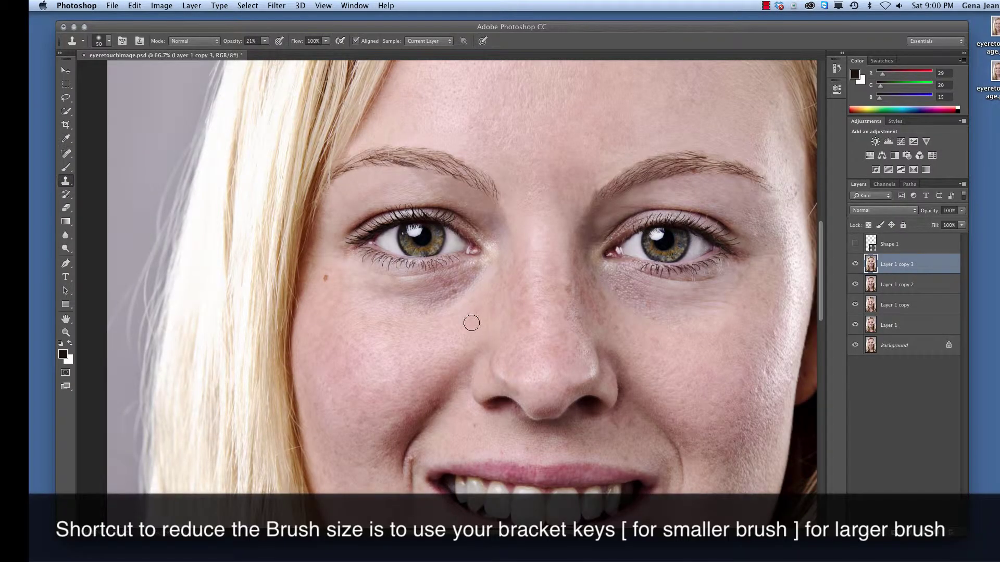
{"action": "key", "text": "bracketright"}
{"action": "key", "text": "bracketright"}
{"action": "key", "text": "bracketright"}
{"action": "key", "text": "bracketright"}
{"action": "key", "text": "bracketright"}
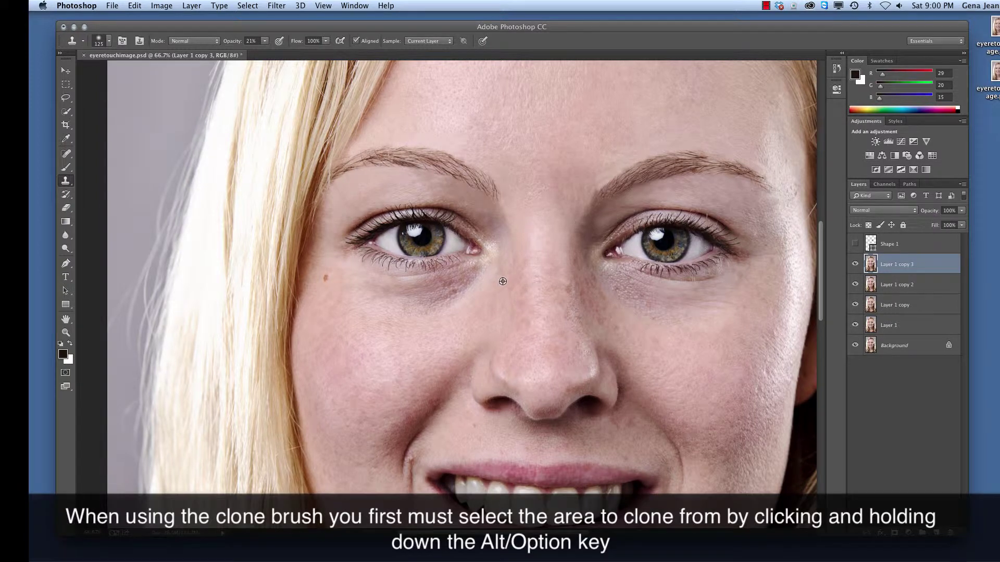
{"action": "left_click", "coordinate": [505, 280], "text": "alt"}
{"action": "left_click", "coordinate": [265, 41]}
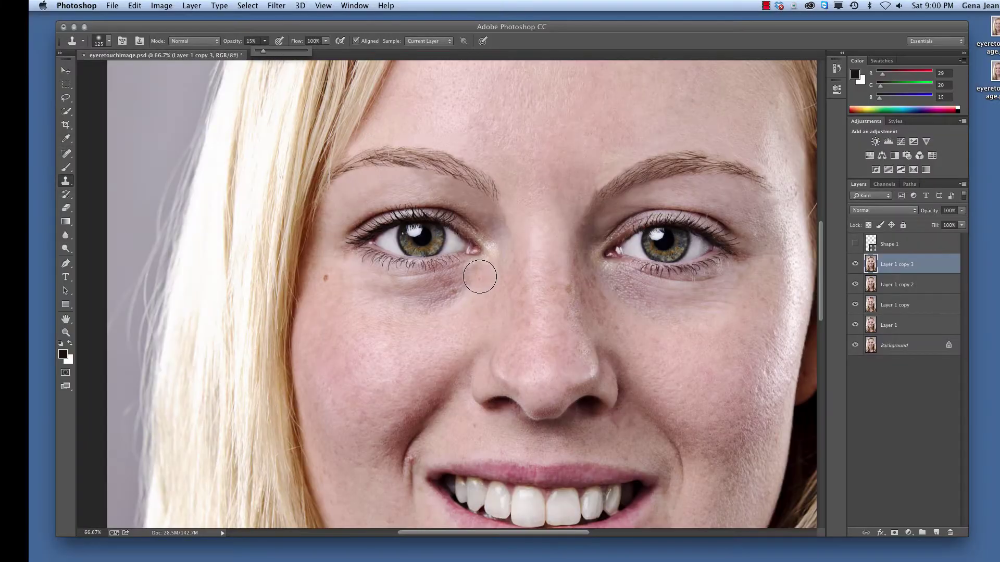
{"action": "mouse_move", "coordinate": [469, 279]}
{"action": "left_mouse_down"}
{"action": "mouse_move", "coordinate": [373, 299]}
{"action": "mouse_move", "coordinate": [499, 275]}
{"action": "mouse_move", "coordinate": [372, 296]}
{"action": "mouse_move", "coordinate": [491, 270]}
{"action": "mouse_move", "coordinate": [384, 303]}
{"action": "mouse_move", "coordinate": [411, 305]}
{"action": "mouse_move", "coordinate": [480, 282]}
{"action": "mouse_move", "coordinate": [362, 285]}
{"action": "mouse_move", "coordinate": [526, 324]}
{"action": "mouse_move", "coordinate": [494, 285]}
{"action": "mouse_move", "coordinate": [476, 281]}
{"action": "mouse_move", "coordinate": [397, 326]}
{"action": "mouse_move", "coordinate": [440, 294]}
{"action": "mouse_move", "coordinate": [403, 307]}
{"action": "mouse_move", "coordinate": [350, 307]}
{"action": "mouse_move", "coordinate": [338, 297]}
{"action": "mouse_move", "coordinate": [433, 303]}
{"action": "mouse_move", "coordinate": [379, 336]}
{"action": "mouse_move", "coordinate": [490, 273]}
{"action": "mouse_move", "coordinate": [484, 291]}
{"action": "mouse_move", "coordinate": [474, 292]}
{"action": "mouse_move", "coordinate": [472, 274]}
{"action": "mouse_move", "coordinate": [496, 267]}
{"action": "left_mouse_up"}
Clone lighter skin over the dark circle beneath the left-hand eye, resampling the source from nearby cheek and nose skin
{"action": "left_click", "coordinate": [360, 304], "text": "alt"}
{"action": "left_click", "coordinate": [406, 319]}
{"action": "left_click", "coordinate": [399, 308], "text": "alt"}
{"action": "left_click", "coordinate": [472, 298], "text": "alt"}
{"action": "left_click", "coordinate": [504, 278], "text": "alt"}
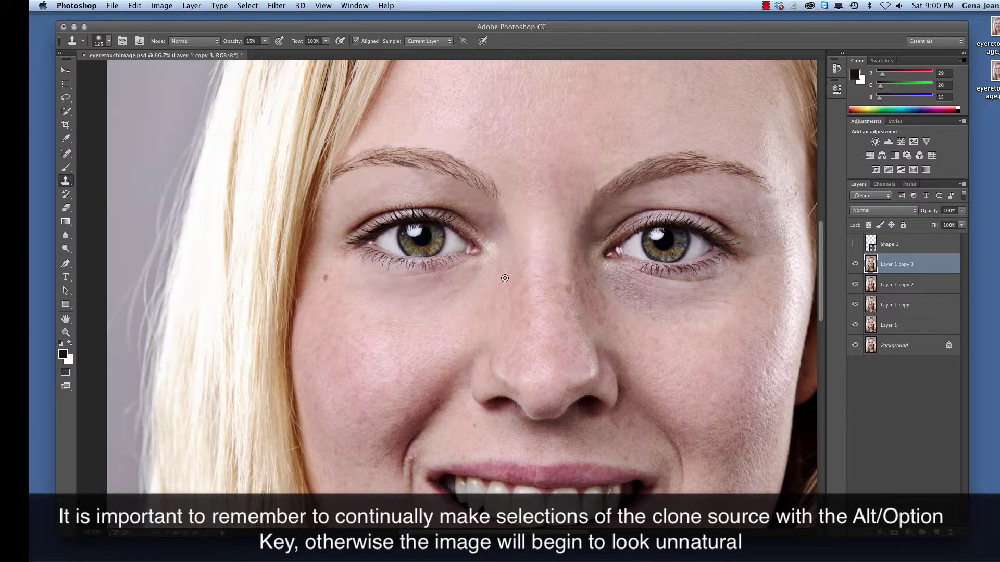
{"action": "left_click", "coordinate": [491, 241]}
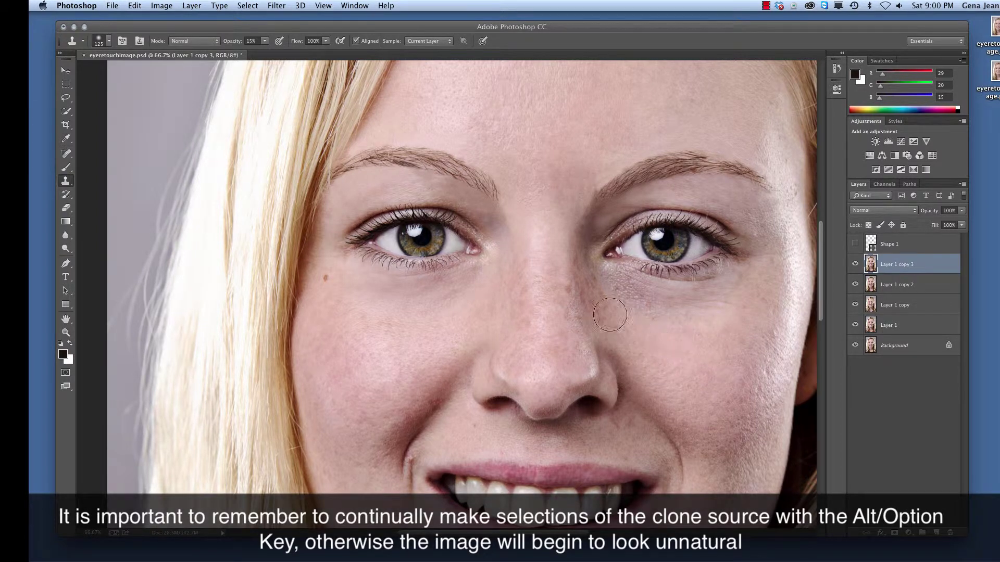
Clone lighter skin over the dark circle beneath the right-hand eye, resampling from the nose side and the cheek
{"action": "left_click", "coordinate": [585, 289], "text": "alt"}
{"action": "mouse_move", "coordinate": [608, 279]}
{"action": "left_mouse_down"}
{"action": "mouse_move", "coordinate": [686, 299]}
{"action": "mouse_move", "coordinate": [689, 335]}
{"action": "mouse_move", "coordinate": [652, 300]}
{"action": "mouse_move", "coordinate": [735, 291]}
{"action": "left_mouse_up"}
{"action": "left_click", "coordinate": [652, 304], "text": "alt"}
{"action": "left_click", "coordinate": [688, 339], "text": "alt"}
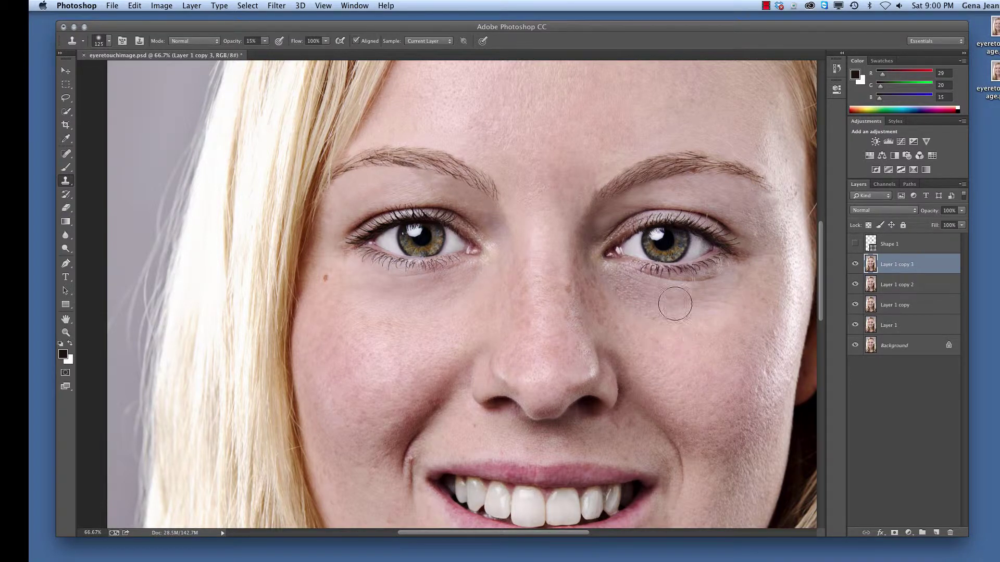
{"action": "mouse_move", "coordinate": [675, 304]}
{"action": "left_mouse_down"}
{"action": "mouse_move", "coordinate": [629, 304]}
{"action": "mouse_move", "coordinate": [615, 291]}
{"action": "mouse_move", "coordinate": [685, 313]}
{"action": "mouse_move", "coordinate": [712, 356]}
{"action": "mouse_move", "coordinate": [608, 288]}
{"action": "left_mouse_up"}
{"action": "left_click", "coordinate": [692, 325], "text": "alt"}
{"action": "left_click", "coordinate": [717, 354]}
{"action": "left_click", "coordinate": [689, 333], "text": "alt"}
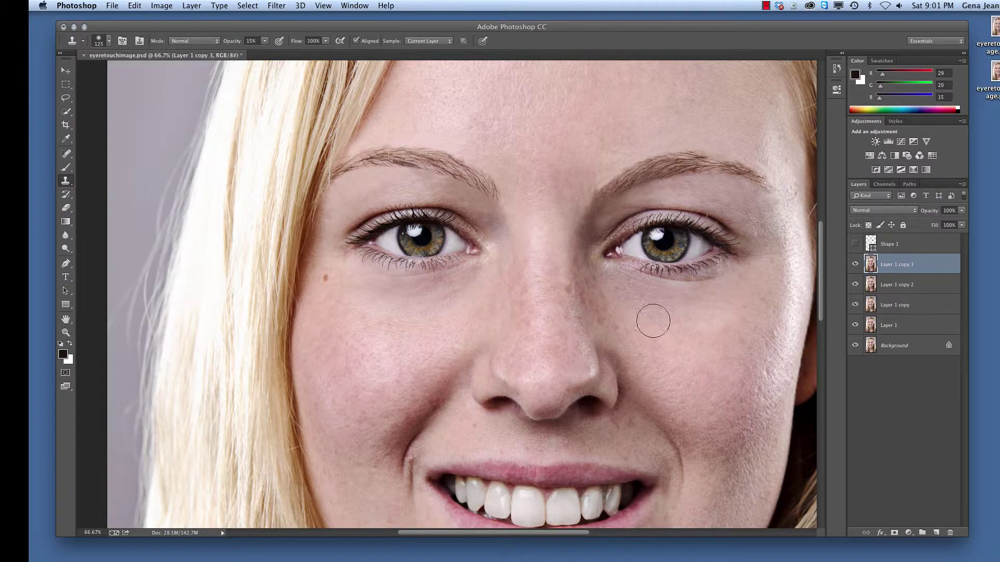
Refine the remaining shadows under both eyes using the Clone Stamp at size 80
{"action": "mouse_move", "coordinate": [511, 297]}
{"action": "left_mouse_down"}
{"action": "mouse_move", "coordinate": [527, 326]}
{"action": "mouse_move", "coordinate": [519, 314]}
{"action": "mouse_move", "coordinate": [570, 285]}
{"action": "left_mouse_up"}
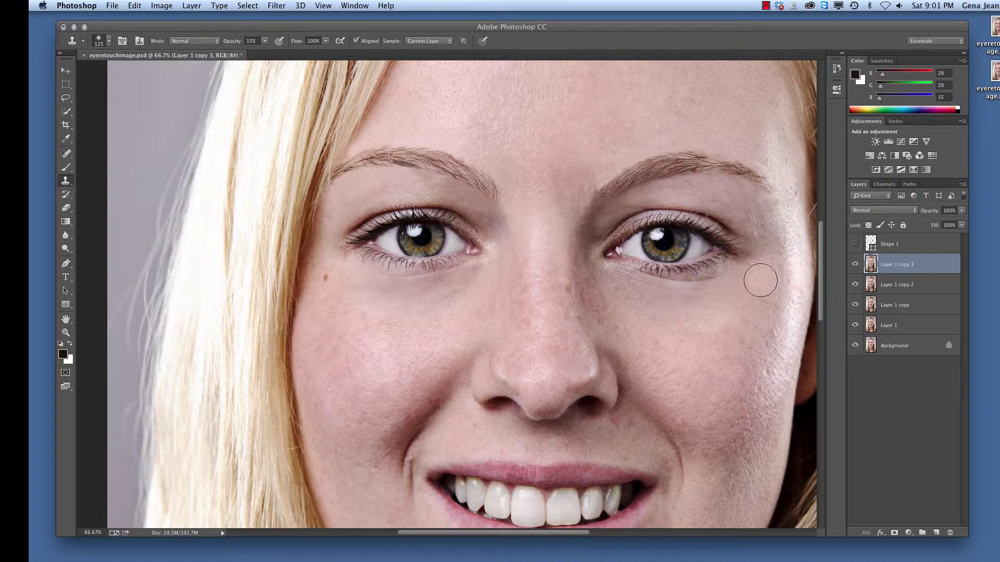
{"action": "key", "text": "bracketleft"}
{"action": "key", "text": "bracketleft"}
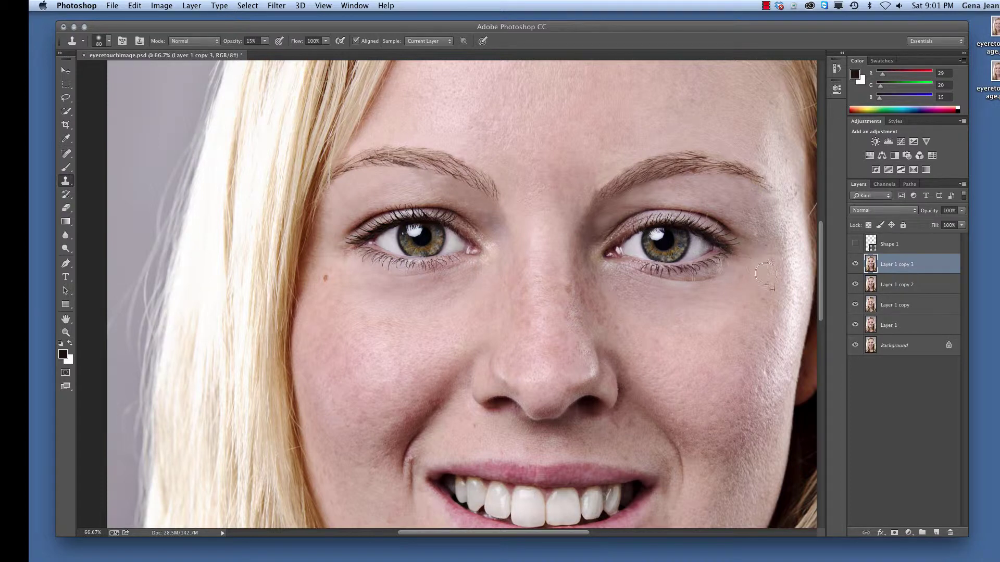
{"action": "left_click", "coordinate": [676, 311], "text": "alt"}
{"action": "mouse_move", "coordinate": [605, 281]}
{"action": "left_mouse_down"}
{"action": "mouse_move", "coordinate": [638, 296]}
{"action": "mouse_move", "coordinate": [606, 272]}
{"action": "mouse_move", "coordinate": [656, 293]}
{"action": "mouse_move", "coordinate": [631, 283]}
{"action": "left_mouse_up"}
{"action": "mouse_move", "coordinate": [442, 284]}
{"action": "left_mouse_down"}
{"action": "mouse_move", "coordinate": [409, 284]}
{"action": "mouse_move", "coordinate": [466, 278]}
{"action": "mouse_move", "coordinate": [435, 282]}
{"action": "mouse_move", "coordinate": [489, 258]}
{"action": "mouse_move", "coordinate": [488, 244]}
{"action": "mouse_move", "coordinate": [498, 264]}
{"action": "mouse_move", "coordinate": [486, 242]}
{"action": "mouse_move", "coordinate": [495, 263]}
{"action": "left_mouse_up"}
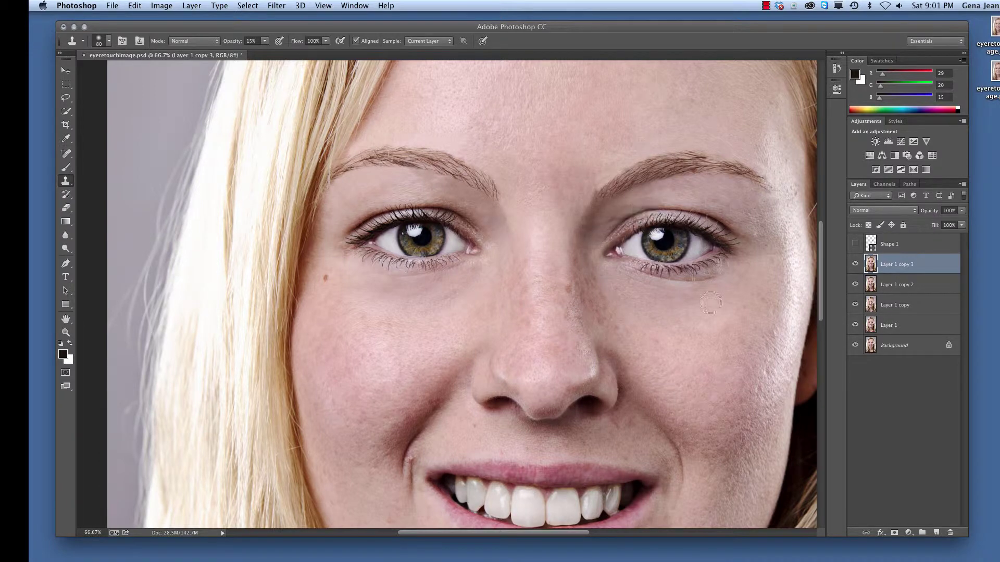
Compare the portrait before and after retouching by toggling the visibility of Layer 1 copy 3
{"action": "left_click", "coordinate": [855, 264]}
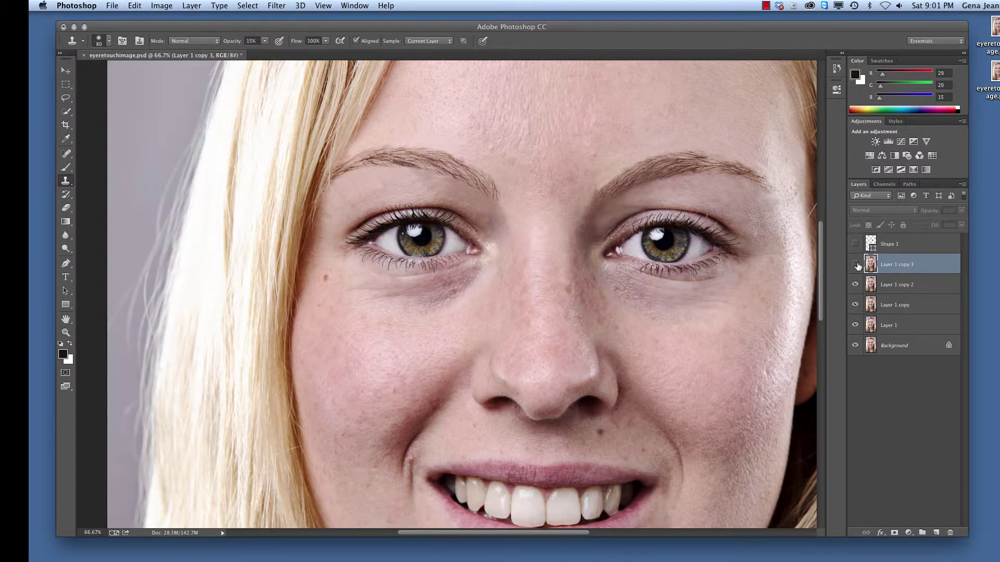
{"action": "left_click", "coordinate": [855, 264]}
{"action": "left_click", "coordinate": [855, 264]}
{"action": "left_click", "coordinate": [855, 264]}
{"action": "left_click", "coordinate": [855, 265]}
{"action": "left_click", "coordinate": [855, 264]}
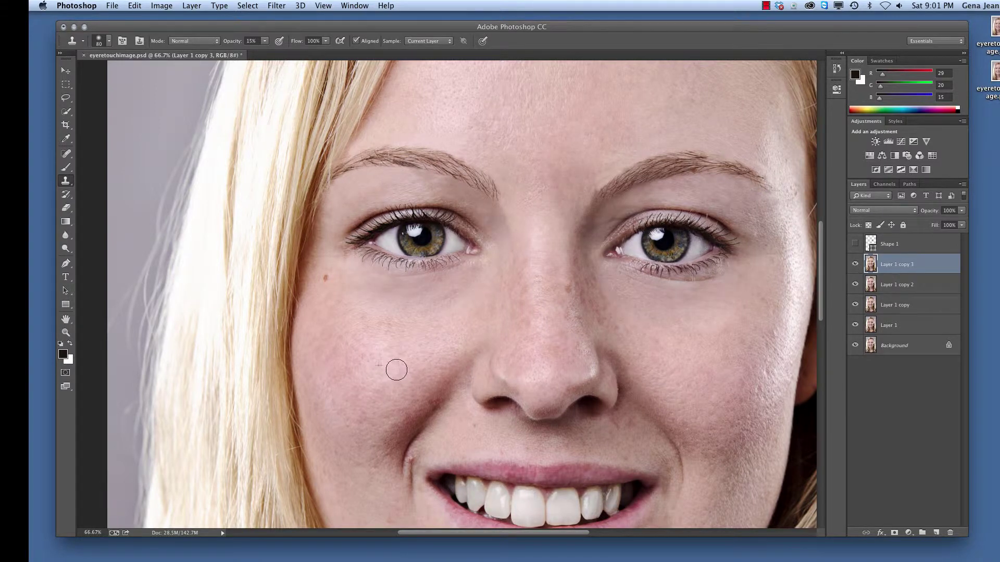
Smooth the upper left-hand cheek below the eye by cloning repeatedly sampled nearby skin
{"action": "mouse_move", "coordinate": [397, 369]}
{"action": "left_mouse_down"}
{"action": "mouse_move", "coordinate": [396, 380]}
{"action": "mouse_move", "coordinate": [404, 371]}
{"action": "mouse_move", "coordinate": [378, 375]}
{"action": "mouse_move", "coordinate": [351, 359]}
{"action": "mouse_move", "coordinate": [353, 349]}
{"action": "mouse_move", "coordinate": [401, 335]}
{"action": "mouse_move", "coordinate": [380, 322]}
{"action": "mouse_move", "coordinate": [429, 333]}
{"action": "mouse_move", "coordinate": [417, 318]}
{"action": "mouse_move", "coordinate": [460, 292]}
{"action": "left_mouse_up"}
{"action": "left_click", "coordinate": [375, 301], "text": "alt"}
{"action": "left_click", "coordinate": [378, 307], "text": "alt"}
{"action": "left_click", "coordinate": [420, 323], "text": "alt"}
{"action": "left_click", "coordinate": [401, 309], "text": "alt"}
{"action": "left_click", "coordinate": [418, 346], "text": "alt"}
{"action": "left_click", "coordinate": [435, 311], "text": "alt"}
{"action": "left_click", "coordinate": [448, 333], "text": "alt"}
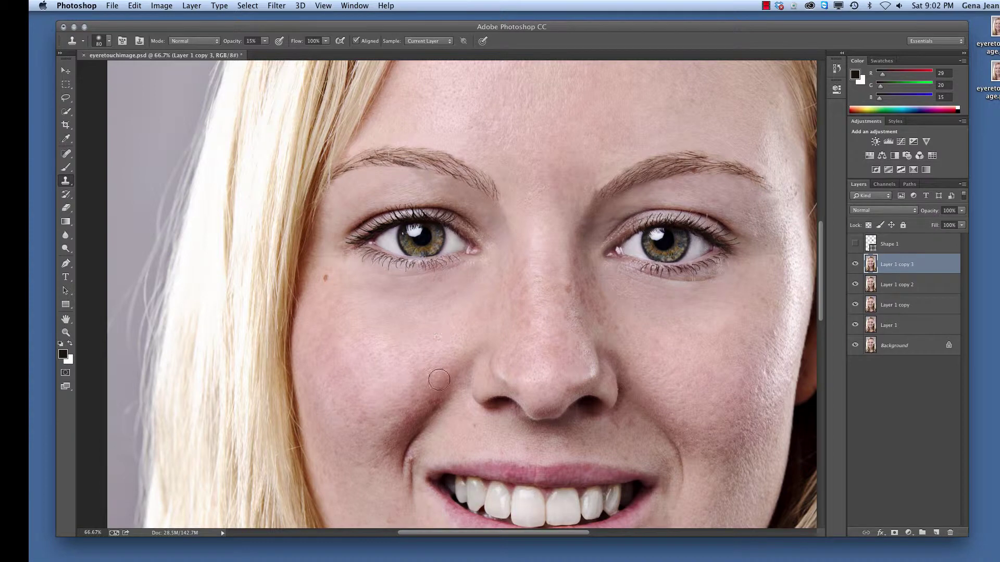
Smooth the lower left-hand cheek toward the smile line with cloned skin, undoing the stray stroke
{"action": "left_click_drag", "start_coordinate": [439, 380], "coordinate": [408, 396]}
{"action": "mouse_move", "coordinate": [431, 441]}
{"action": "left_mouse_down"}
{"action": "mouse_move", "coordinate": [415, 443]}
{"action": "mouse_move", "coordinate": [417, 409]}
{"action": "mouse_move", "coordinate": [448, 383]}
{"action": "mouse_move", "coordinate": [429, 358]}
{"action": "left_mouse_up"}
{"action": "left_click", "coordinate": [408, 436], "text": "alt"}
{"action": "left_click", "coordinate": [409, 363], "text": "alt"}
{"action": "left_click_drag", "start_coordinate": [444, 391], "coordinate": [411, 443]}
{"action": "left_click", "coordinate": [421, 376], "text": "alt"}
{"action": "mouse_move", "coordinate": [401, 360]}
{"action": "left_mouse_down"}
{"action": "mouse_move", "coordinate": [442, 397]}
{"action": "mouse_move", "coordinate": [411, 459]}
{"action": "mouse_move", "coordinate": [400, 366]}
{"action": "mouse_move", "coordinate": [413, 414]}
{"action": "mouse_move", "coordinate": [397, 446]}
{"action": "mouse_move", "coordinate": [383, 382]}
{"action": "mouse_move", "coordinate": [391, 454]}
{"action": "mouse_move", "coordinate": [439, 395]}
{"action": "left_mouse_up"}
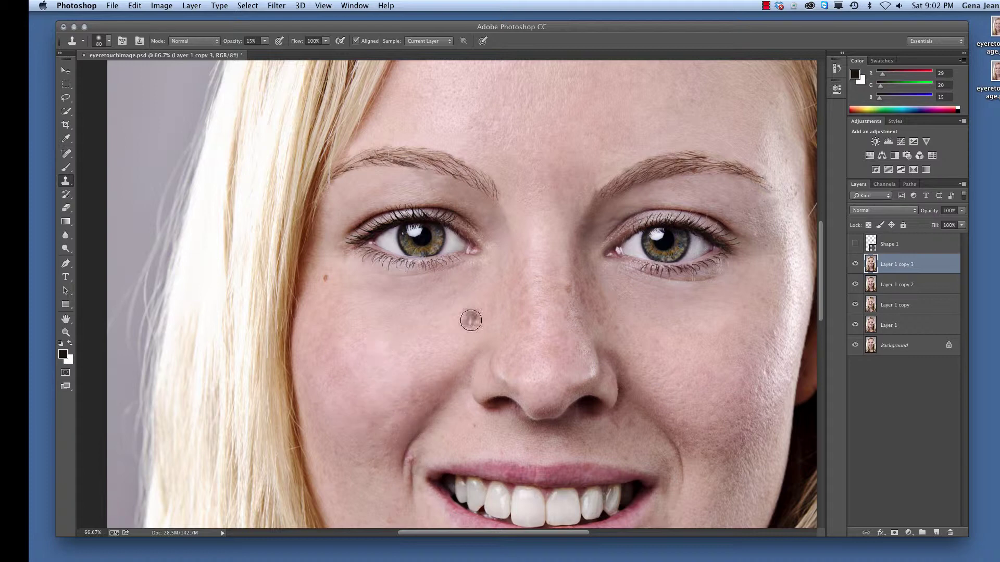
{"action": "key", "text": "super+z"}
{"action": "left_click", "coordinate": [399, 391]}
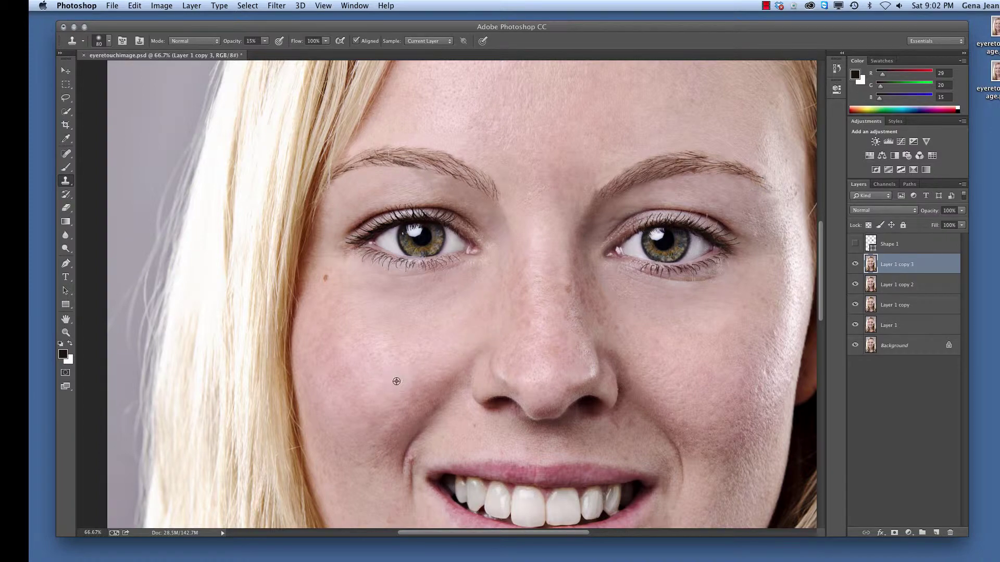
Heal the blemishes on the chin and left-hand jaw with the Spot Healing Brush
{"action": "scroll", "coordinate": [389, 385], "scroll_direction": "down", "scroll_amount": 5}
{"action": "left_click", "coordinate": [66, 154]}
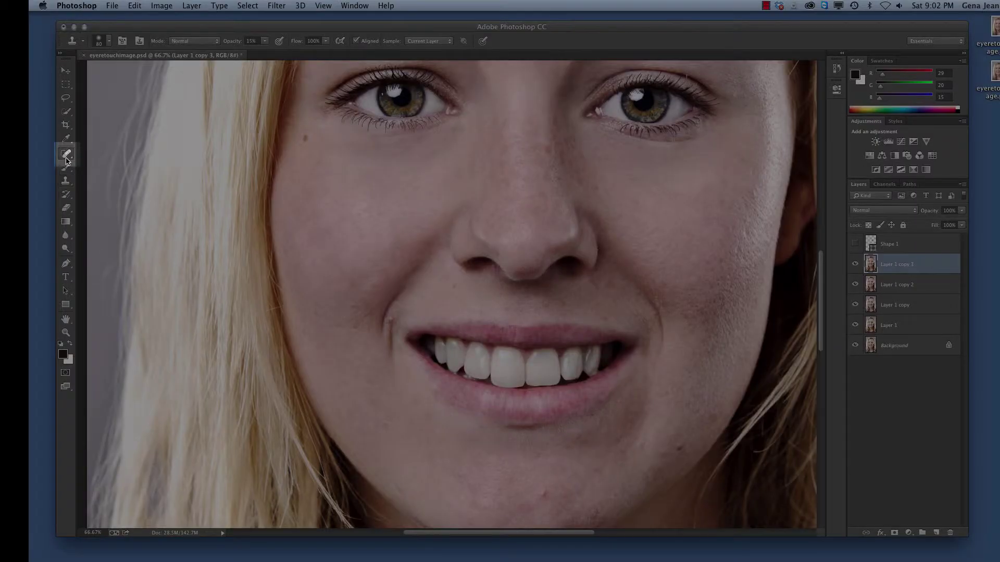
{"action": "left_click", "coordinate": [543, 495]}
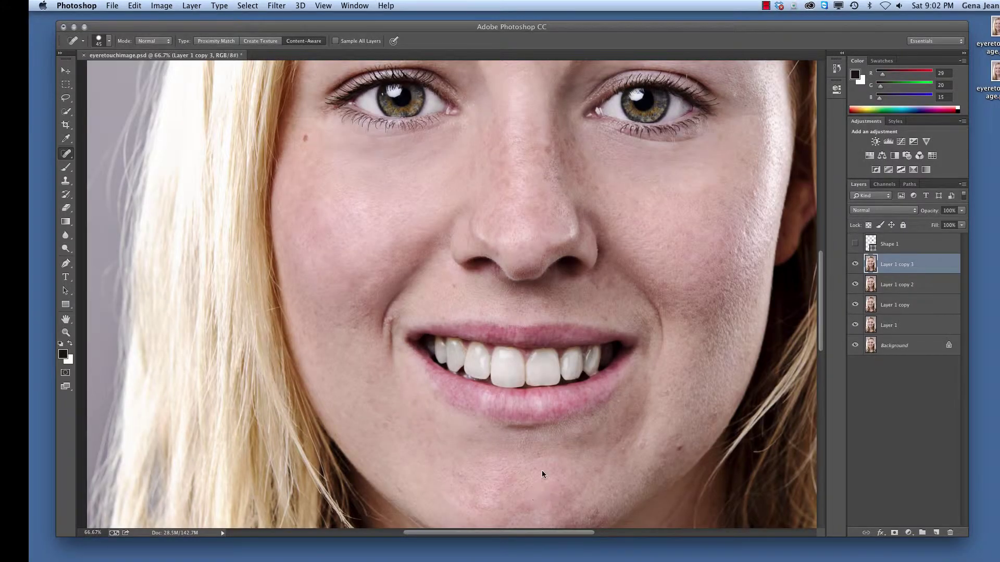
{"action": "left_click_drag", "start_coordinate": [451, 472], "coordinate": [458, 474]}
{"action": "left_click", "coordinate": [400, 489]}
{"action": "left_click", "coordinate": [388, 416]}
Soften the crease beside the left-hand corner of the mouth using the Clone Stamp at size 50
{"action": "left_click", "coordinate": [66, 181]}
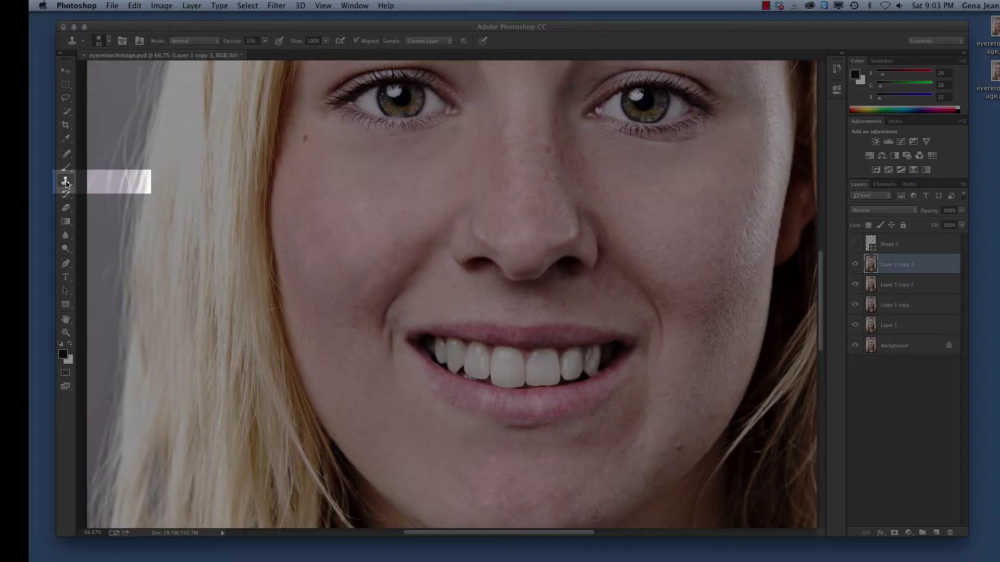
{"action": "left_click", "coordinate": [135, 178]}
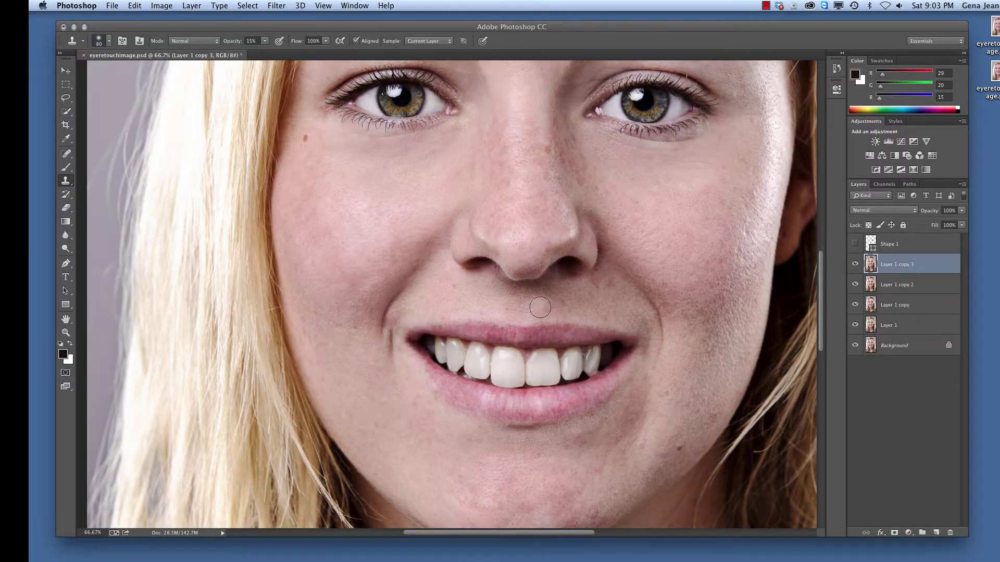
{"action": "left_click", "coordinate": [397, 307], "text": "alt"}
{"action": "key", "text": "bracketleft"}
{"action": "key", "text": "bracketleft"}
{"action": "left_click_drag", "start_coordinate": [400, 312], "coordinate": [390, 380]}
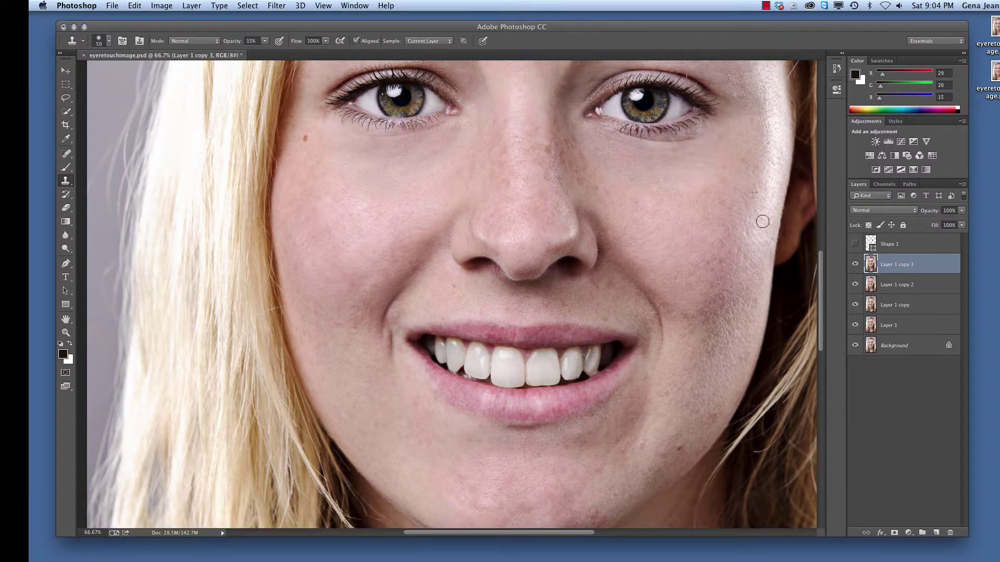
Clone smooth skin over the right-hand cheek and across the area between the nose and upper lip
{"action": "mouse_move", "coordinate": [763, 178]}
{"action": "left_mouse_down"}
{"action": "mouse_move", "coordinate": [750, 185]}
{"action": "mouse_move", "coordinate": [755, 235]}
{"action": "mouse_move", "coordinate": [745, 242]}
{"action": "left_mouse_up"}
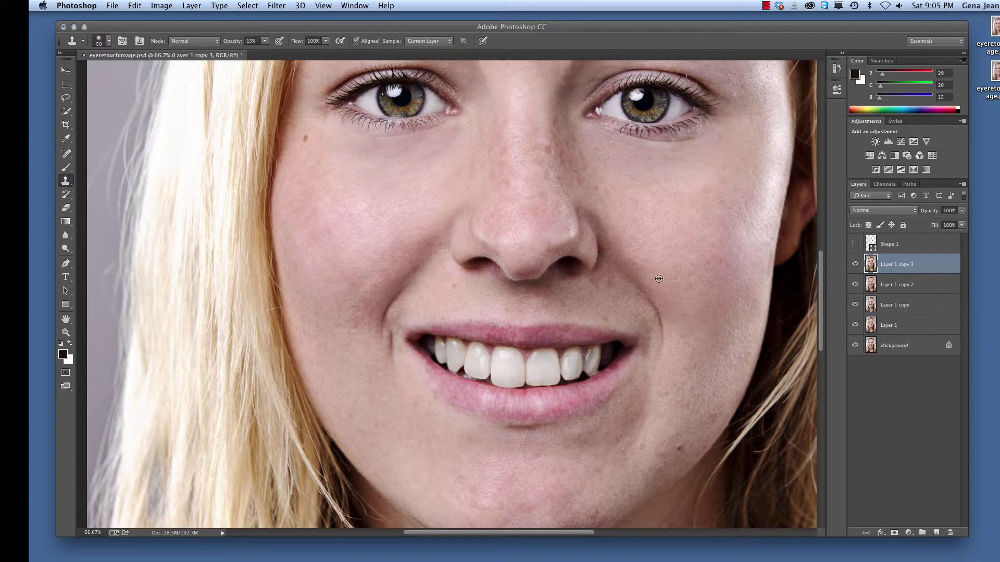
{"action": "left_click", "coordinate": [642, 249], "text": "alt"}
{"action": "left_click_drag", "start_coordinate": [607, 265], "coordinate": [620, 291]}
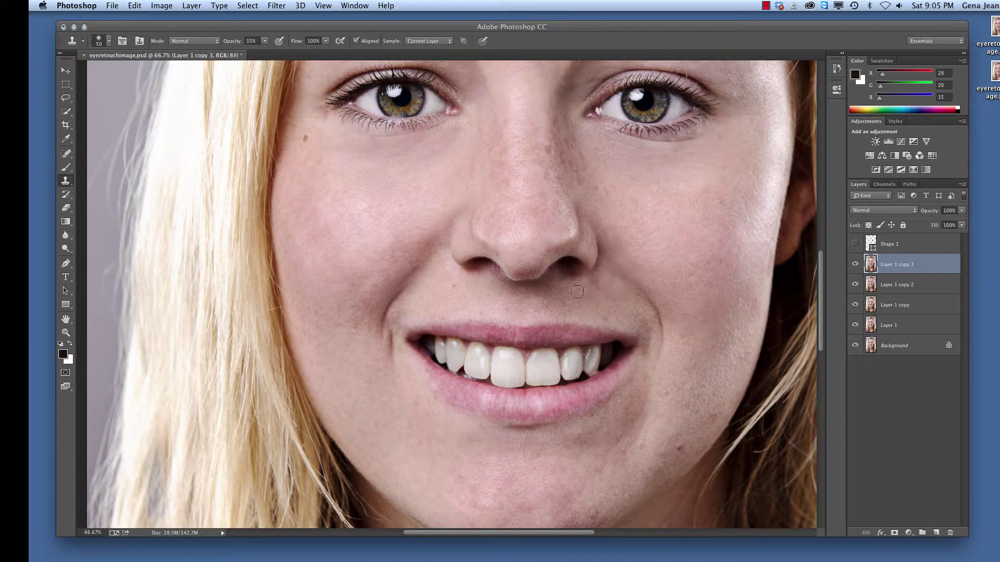
{"action": "mouse_move", "coordinate": [566, 294]}
{"action": "left_mouse_down"}
{"action": "mouse_move", "coordinate": [561, 303]}
{"action": "mouse_move", "coordinate": [519, 299]}
{"action": "mouse_move", "coordinate": [533, 294]}
{"action": "left_mouse_up"}
{"action": "left_click", "coordinate": [480, 297], "text": "alt"}
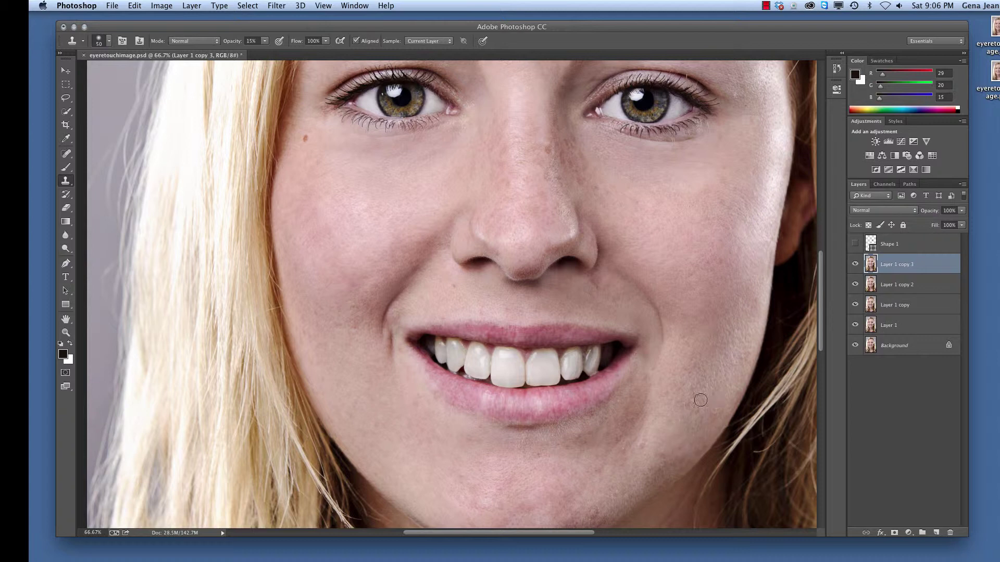
Even out the texture of the lower right-hand cheek and jaw by cloning nearby smooth skin
{"action": "left_click", "coordinate": [719, 363], "text": "alt"}
{"action": "mouse_move", "coordinate": [680, 332]}
{"action": "left_mouse_down"}
{"action": "mouse_move", "coordinate": [699, 351]}
{"action": "mouse_move", "coordinate": [683, 343]}
{"action": "mouse_move", "coordinate": [676, 384]}
{"action": "left_mouse_up"}
{"action": "left_click", "coordinate": [383, 445], "text": "alt"}
{"action": "left_click", "coordinate": [723, 386]}
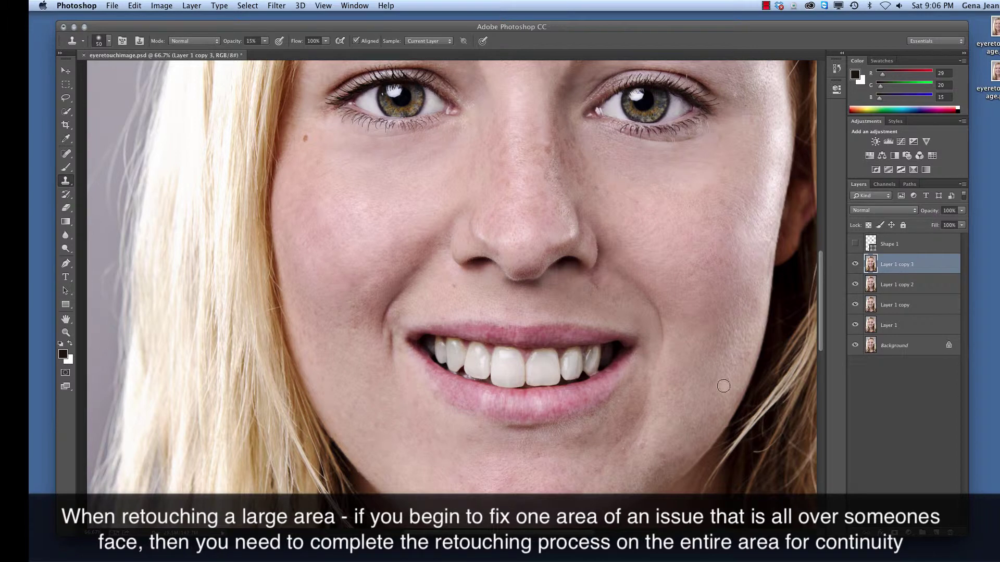
{"action": "left_click", "coordinate": [691, 370]}
{"action": "mouse_move", "coordinate": [686, 373]}
{"action": "left_mouse_down"}
{"action": "mouse_move", "coordinate": [684, 393]}
{"action": "mouse_move", "coordinate": [669, 386]}
{"action": "mouse_move", "coordinate": [680, 399]}
{"action": "mouse_move", "coordinate": [670, 400]}
{"action": "mouse_move", "coordinate": [675, 416]}
{"action": "mouse_move", "coordinate": [656, 392]}
{"action": "mouse_move", "coordinate": [670, 423]}
{"action": "mouse_move", "coordinate": [690, 371]}
{"action": "mouse_move", "coordinate": [701, 391]}
{"action": "left_mouse_up"}
{"action": "left_click", "coordinate": [373, 408], "text": "alt"}
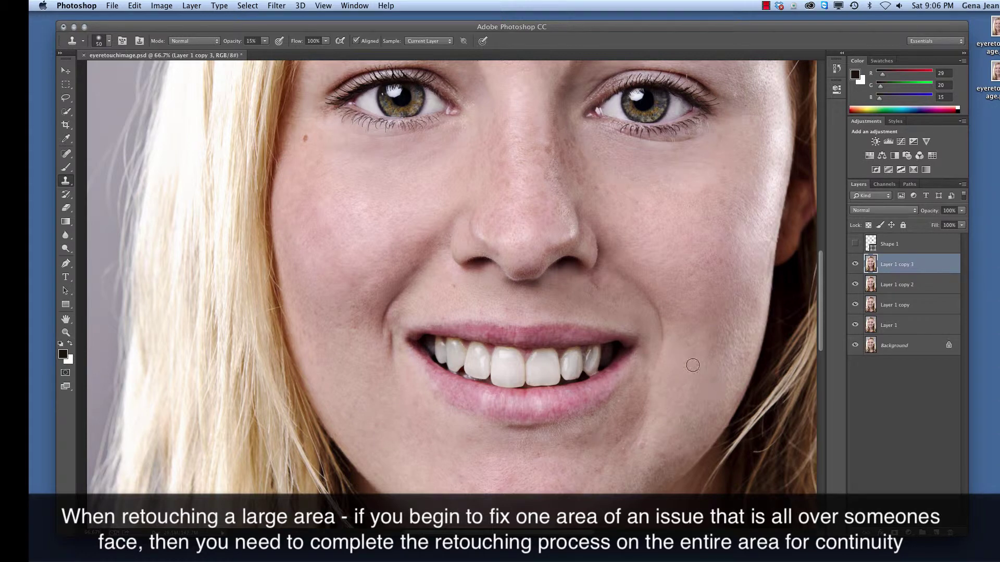
{"action": "left_click", "coordinate": [692, 342], "text": "alt"}
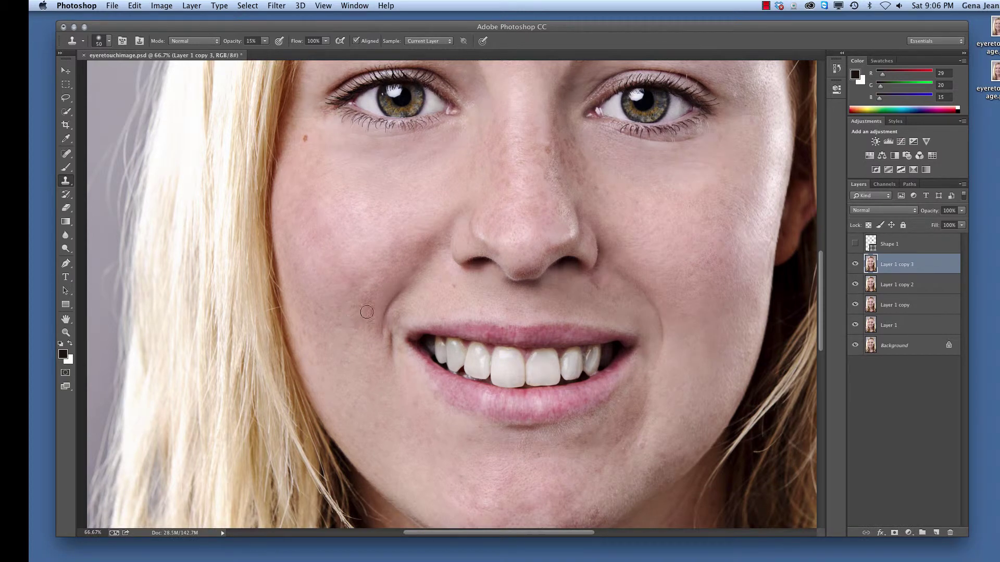
Clone smooth skin over the left-hand cheek near the mouth corner, undoing the stroke beside the nose
{"action": "left_click_drag", "start_coordinate": [362, 323], "coordinate": [381, 342]}
{"action": "left_click", "coordinate": [359, 346], "text": "alt"}
{"action": "mouse_move", "coordinate": [369, 281]}
{"action": "left_mouse_down"}
{"action": "mouse_move", "coordinate": [397, 267]}
{"action": "mouse_move", "coordinate": [379, 277]}
{"action": "mouse_move", "coordinate": [399, 272]}
{"action": "mouse_move", "coordinate": [374, 289]}
{"action": "left_mouse_up"}
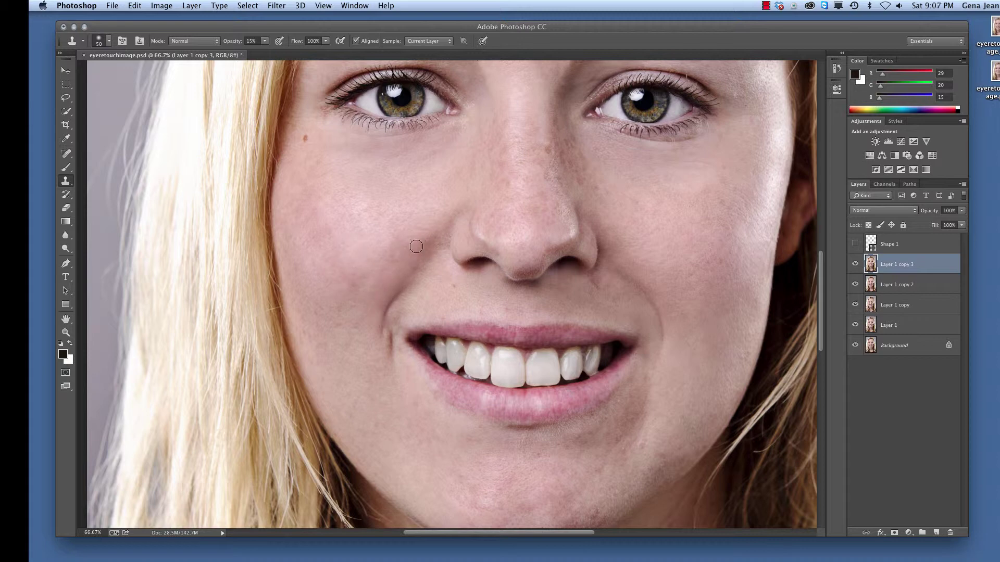
{"action": "left_click_drag", "start_coordinate": [426, 249], "coordinate": [445, 232]}
{"action": "key", "text": "super+z"}
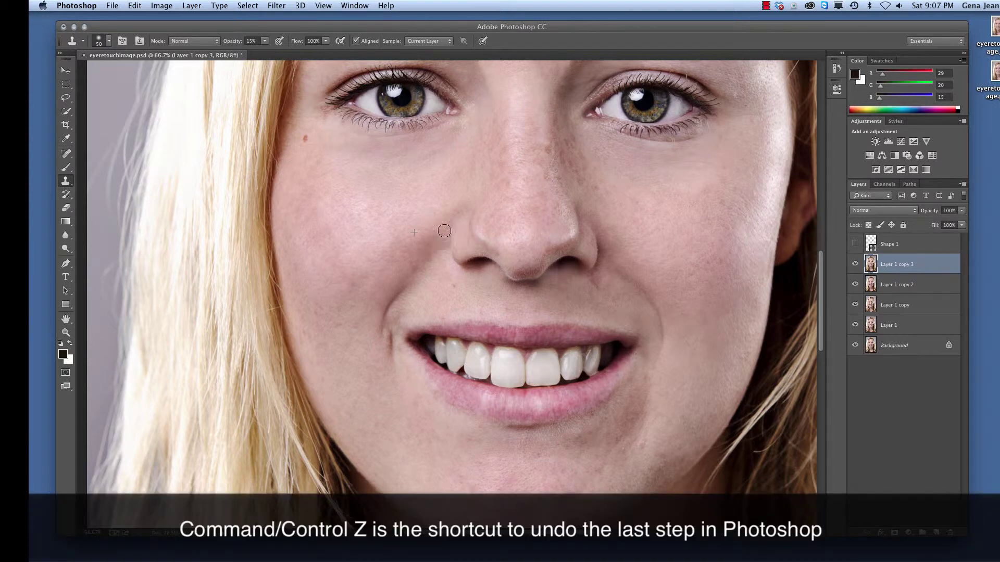
Blend the middle of the left-hand cheek with skin sampled close to the hairline
{"action": "left_click", "coordinate": [335, 281], "text": "alt"}
{"action": "mouse_move", "coordinate": [364, 298]}
{"action": "left_mouse_down"}
{"action": "mouse_move", "coordinate": [349, 308]}
{"action": "mouse_move", "coordinate": [330, 268]}
{"action": "mouse_move", "coordinate": [343, 261]}
{"action": "left_mouse_up"}
{"action": "left_click_drag", "start_coordinate": [692, 373], "coordinate": [670, 257]}
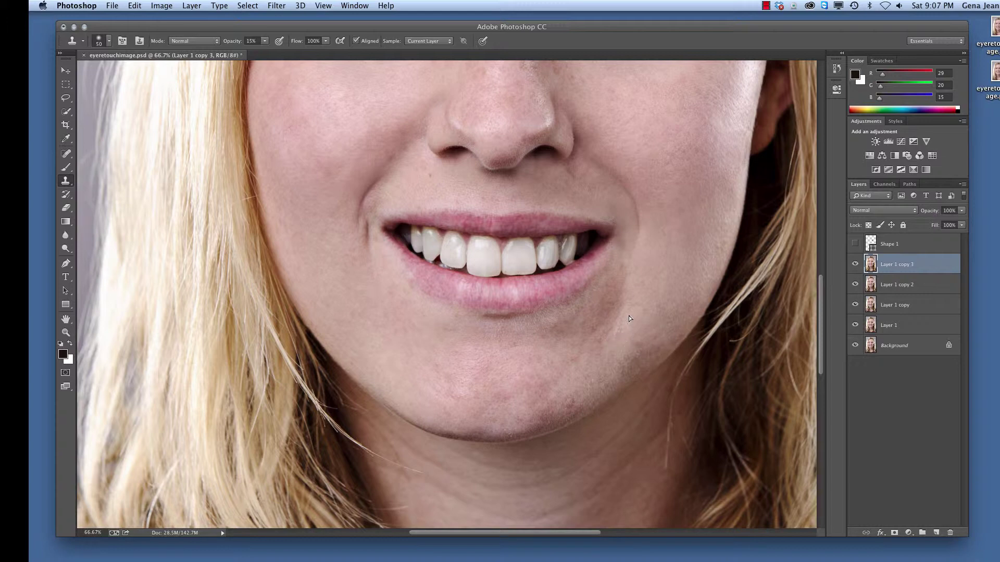
Clone smooth skin over the lower right-hand cheek and the shadowed jaw edge beside the hair
{"action": "mouse_move", "coordinate": [613, 330]}
{"action": "left_mouse_down"}
{"action": "mouse_move", "coordinate": [641, 340]}
{"action": "mouse_move", "coordinate": [636, 304]}
{"action": "mouse_move", "coordinate": [627, 313]}
{"action": "mouse_move", "coordinate": [620, 304]}
{"action": "mouse_move", "coordinate": [657, 269]}
{"action": "mouse_move", "coordinate": [627, 299]}
{"action": "left_mouse_up"}
{"action": "left_click", "coordinate": [619, 342]}
{"action": "scroll", "coordinate": [635, 317], "scroll_direction": "right", "scroll_amount": 1}
{"action": "left_click", "coordinate": [658, 258], "text": "alt"}
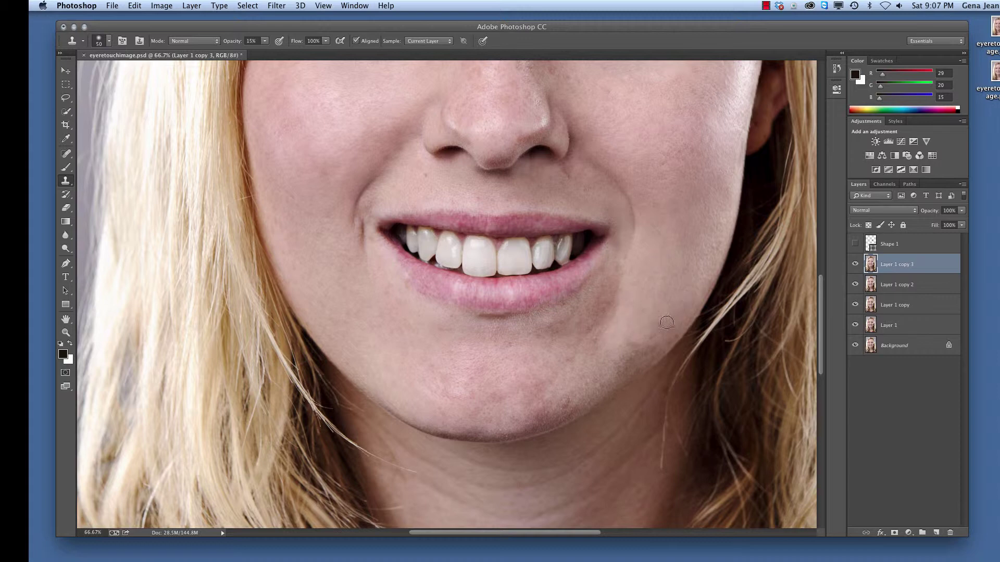
{"action": "left_click", "coordinate": [677, 303], "text": "alt"}
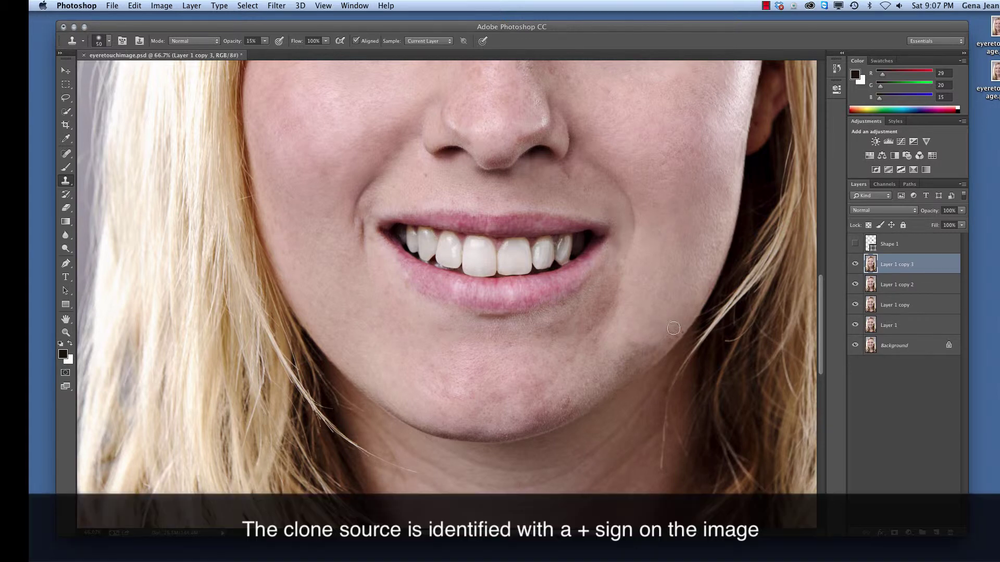
{"action": "left_click_drag", "start_coordinate": [718, 236], "coordinate": [722, 216]}
{"action": "left_click", "coordinate": [723, 202], "text": "alt"}
{"action": "left_click", "coordinate": [635, 338]}
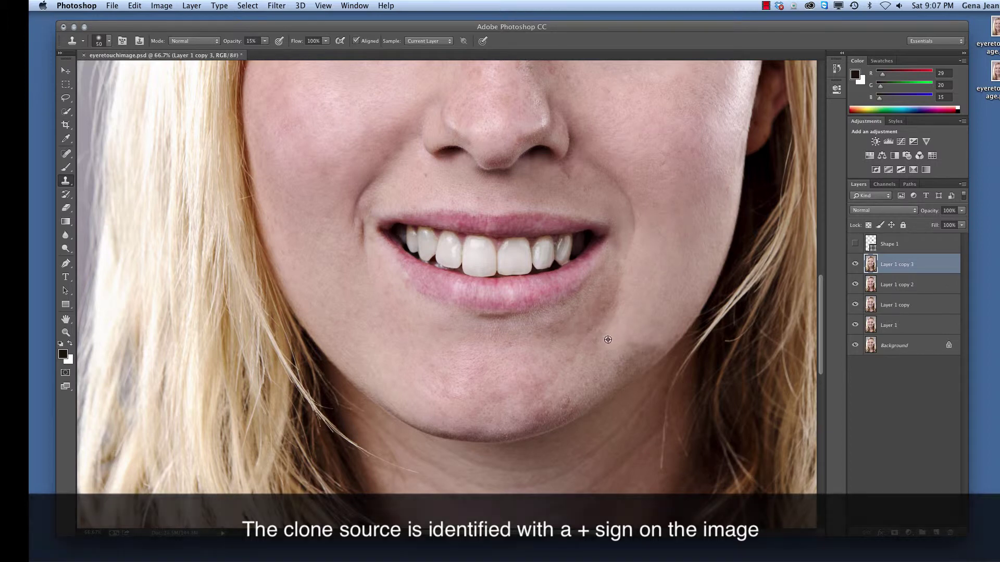
Lighten the dark patch between the right-hand mouth corner and the jaw with skin cloned from the chin
{"action": "left_click", "coordinate": [562, 350], "text": "alt"}
{"action": "mouse_move", "coordinate": [600, 338]}
{"action": "left_mouse_down"}
{"action": "mouse_move", "coordinate": [638, 371]}
{"action": "mouse_move", "coordinate": [628, 376]}
{"action": "mouse_move", "coordinate": [624, 360]}
{"action": "mouse_move", "coordinate": [618, 370]}
{"action": "left_mouse_up"}
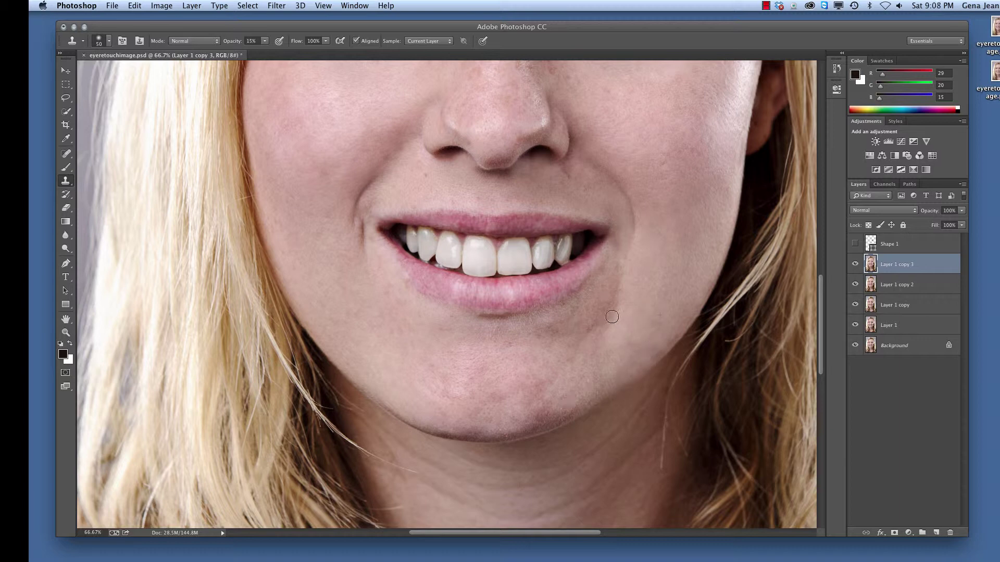
{"action": "mouse_move", "coordinate": [612, 317]}
{"action": "left_mouse_down"}
{"action": "mouse_move", "coordinate": [554, 318]}
{"action": "mouse_move", "coordinate": [558, 311]}
{"action": "mouse_move", "coordinate": [541, 327]}
{"action": "mouse_move", "coordinate": [575, 302]}
{"action": "left_mouse_up"}
{"action": "left_click", "coordinate": [635, 313], "text": "alt"}
Even out the reddish left-hand side of the chin down to the jawline with nearby smooth skin
{"action": "mouse_move", "coordinate": [475, 345]}
{"action": "left_mouse_down"}
{"action": "mouse_move", "coordinate": [474, 368]}
{"action": "mouse_move", "coordinate": [458, 362]}
{"action": "mouse_move", "coordinate": [420, 380]}
{"action": "mouse_move", "coordinate": [425, 364]}
{"action": "mouse_move", "coordinate": [401, 361]}
{"action": "mouse_move", "coordinate": [431, 364]}
{"action": "mouse_move", "coordinate": [411, 361]}
{"action": "left_mouse_up"}
{"action": "left_click", "coordinate": [399, 342], "text": "alt"}
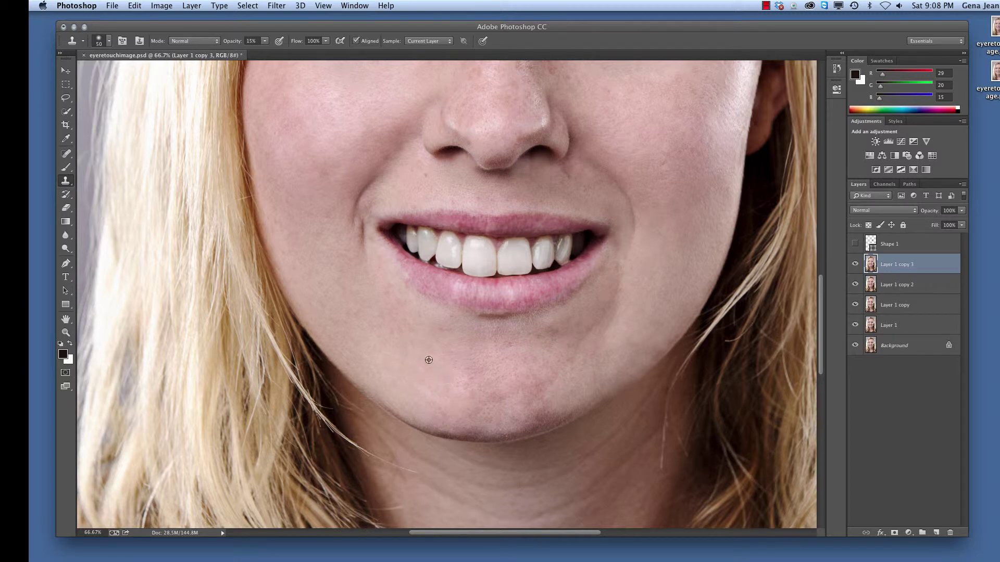
{"action": "left_click", "coordinate": [416, 344], "text": "alt"}
{"action": "left_click", "coordinate": [434, 398]}
{"action": "left_click", "coordinate": [442, 420]}
{"action": "left_click", "coordinate": [455, 418]}
{"action": "left_click", "coordinate": [414, 401], "text": "alt"}
{"action": "left_click", "coordinate": [468, 434]}
{"action": "left_click", "coordinate": [476, 432]}
{"action": "mouse_move", "coordinate": [430, 409]}
{"action": "left_mouse_down"}
{"action": "mouse_move", "coordinate": [497, 419]}
{"action": "mouse_move", "coordinate": [482, 390]}
{"action": "mouse_move", "coordinate": [416, 370]}
{"action": "mouse_move", "coordinate": [460, 378]}
{"action": "mouse_move", "coordinate": [446, 366]}
{"action": "mouse_move", "coordinate": [466, 357]}
{"action": "mouse_move", "coordinate": [446, 355]}
{"action": "mouse_move", "coordinate": [465, 363]}
{"action": "mouse_move", "coordinate": [453, 329]}
{"action": "mouse_move", "coordinate": [439, 323]}
{"action": "mouse_move", "coordinate": [457, 323]}
{"action": "mouse_move", "coordinate": [446, 315]}
{"action": "mouse_move", "coordinate": [463, 323]}
{"action": "mouse_move", "coordinate": [453, 336]}
{"action": "mouse_move", "coordinate": [527, 334]}
{"action": "mouse_move", "coordinate": [519, 323]}
{"action": "mouse_move", "coordinate": [481, 331]}
{"action": "mouse_move", "coordinate": [493, 335]}
{"action": "mouse_move", "coordinate": [486, 344]}
{"action": "mouse_move", "coordinate": [458, 341]}
{"action": "mouse_move", "coordinate": [520, 345]}
{"action": "mouse_move", "coordinate": [470, 344]}
{"action": "mouse_move", "coordinate": [507, 357]}
{"action": "left_mouse_up"}
Clone smooth skin over the blotchy centre of the chin, up to the area below the lower lip
{"action": "left_click", "coordinate": [425, 324], "text": "alt"}
{"action": "left_click", "coordinate": [472, 345], "text": "alt"}
{"action": "left_click", "coordinate": [461, 365], "text": "alt"}
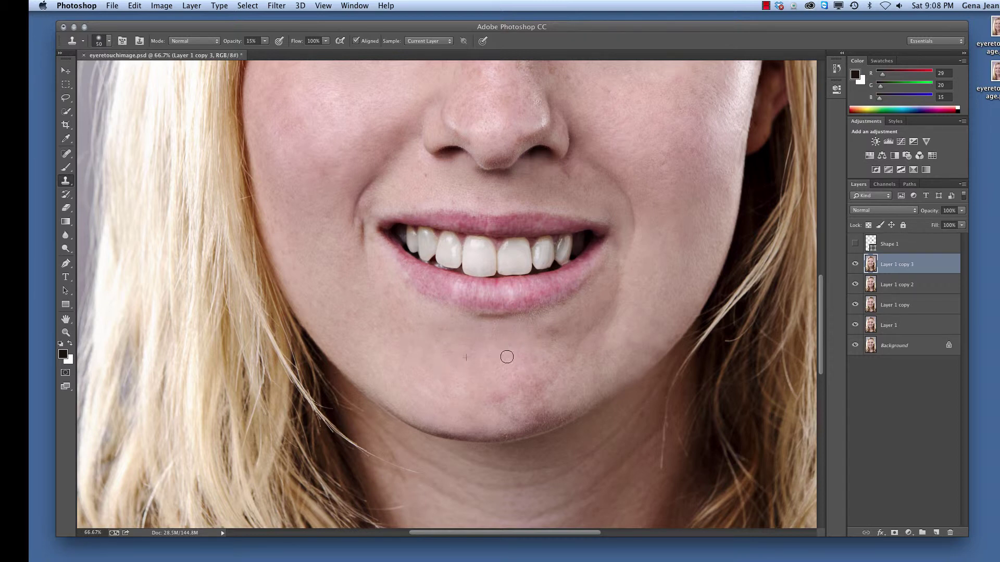
{"action": "left_click", "coordinate": [491, 370], "text": "alt"}
{"action": "mouse_move", "coordinate": [515, 400]}
{"action": "left_mouse_down"}
{"action": "mouse_move", "coordinate": [517, 378]}
{"action": "mouse_move", "coordinate": [551, 388]}
{"action": "mouse_move", "coordinate": [576, 380]}
{"action": "mouse_move", "coordinate": [549, 361]}
{"action": "mouse_move", "coordinate": [585, 370]}
{"action": "mouse_move", "coordinate": [551, 331]}
{"action": "mouse_move", "coordinate": [561, 332]}
{"action": "mouse_move", "coordinate": [526, 329]}
{"action": "mouse_move", "coordinate": [541, 357]}
{"action": "mouse_move", "coordinate": [530, 322]}
{"action": "left_mouse_up"}
{"action": "left_click", "coordinate": [494, 353], "text": "alt"}
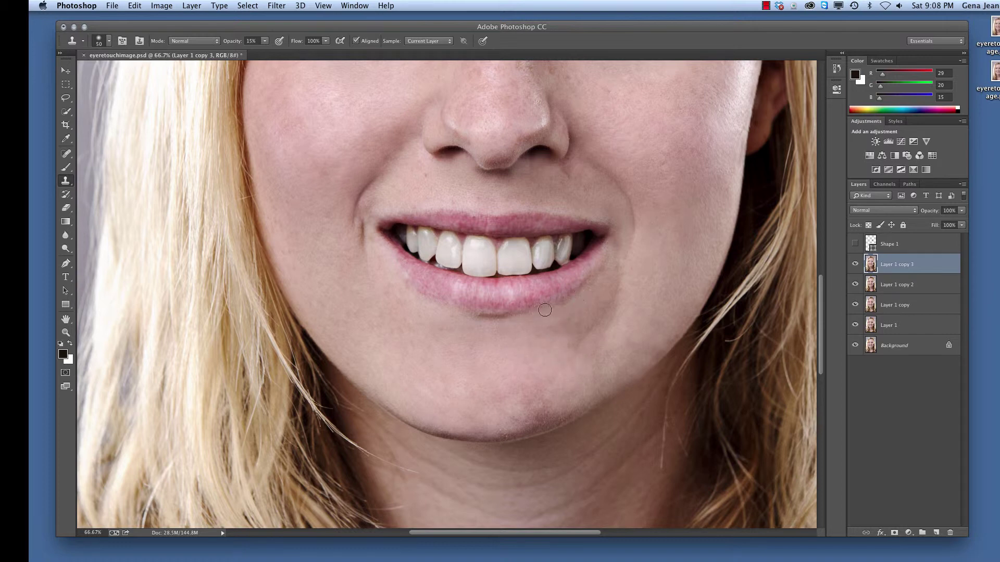
Blend the shadowed skin along the underside of the lower lip and near the right-hand mouth corner
{"action": "left_click", "coordinate": [594, 302], "text": "alt"}
{"action": "left_click_drag", "start_coordinate": [593, 290], "coordinate": [597, 287]}
{"action": "left_click", "coordinate": [617, 276], "text": "alt"}
{"action": "left_click", "coordinate": [511, 331], "text": "alt"}
{"action": "left_click_drag", "start_coordinate": [502, 325], "coordinate": [461, 313]}
Smooth the bottom of the chin and both sides of the jawline with skin cloned from close by
{"action": "left_click", "coordinate": [577, 393], "text": "alt"}
{"action": "left_click", "coordinate": [558, 415]}
{"action": "mouse_move", "coordinate": [513, 437]}
{"action": "left_mouse_down"}
{"action": "mouse_move", "coordinate": [536, 425]}
{"action": "mouse_move", "coordinate": [552, 406]}
{"action": "mouse_move", "coordinate": [539, 402]}
{"action": "mouse_move", "coordinate": [561, 399]}
{"action": "left_mouse_up"}
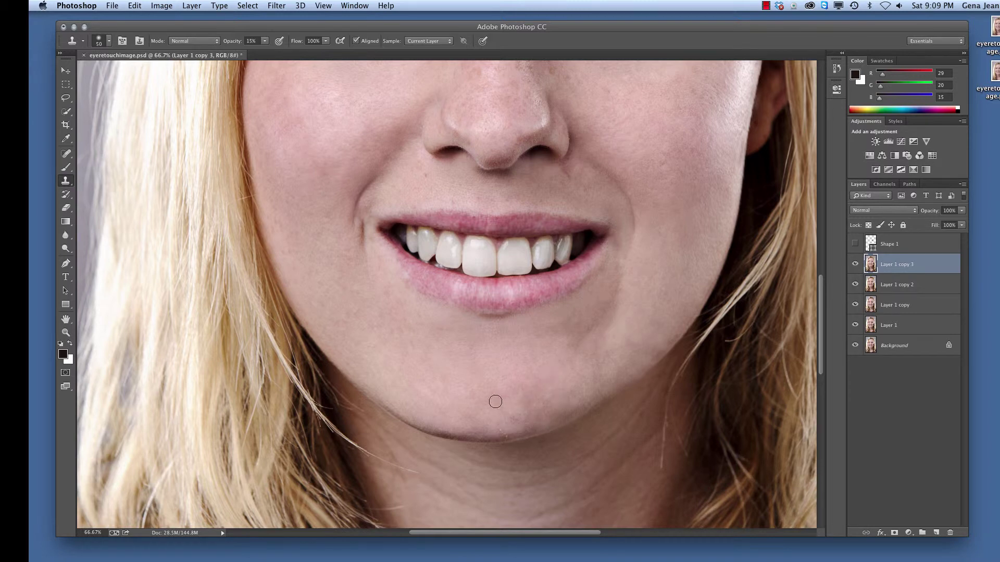
{"action": "mouse_move", "coordinate": [474, 414]}
{"action": "left_mouse_down"}
{"action": "mouse_move", "coordinate": [500, 435]}
{"action": "mouse_move", "coordinate": [506, 426]}
{"action": "mouse_move", "coordinate": [485, 430]}
{"action": "mouse_move", "coordinate": [490, 439]}
{"action": "mouse_move", "coordinate": [462, 435]}
{"action": "left_mouse_up"}
{"action": "left_click", "coordinate": [449, 403], "text": "alt"}
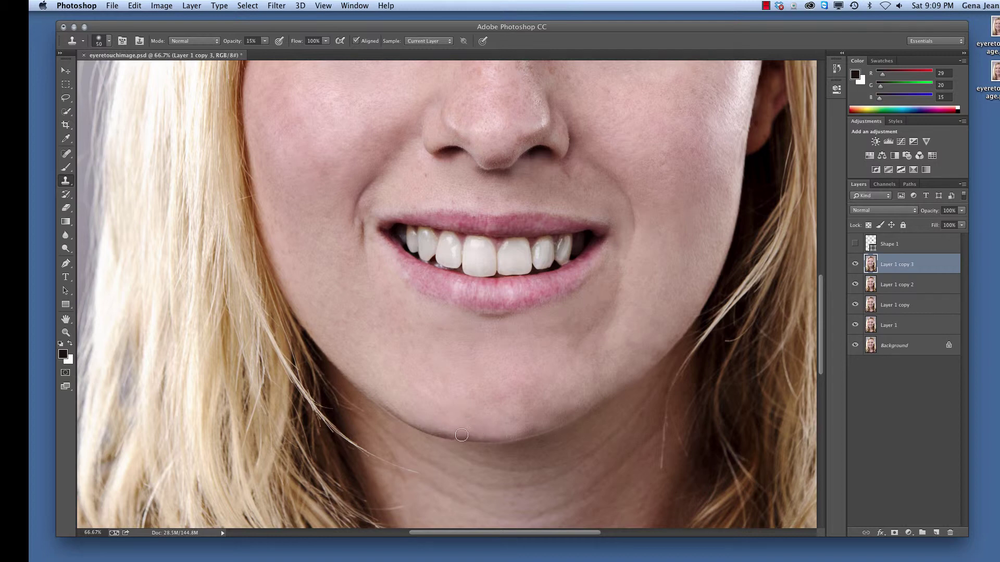
{"action": "mouse_move", "coordinate": [370, 397]}
{"action": "left_mouse_down"}
{"action": "mouse_move", "coordinate": [409, 413]}
{"action": "mouse_move", "coordinate": [378, 397]}
{"action": "left_mouse_up"}
{"action": "left_click_drag", "start_coordinate": [618, 377], "coordinate": [614, 390]}
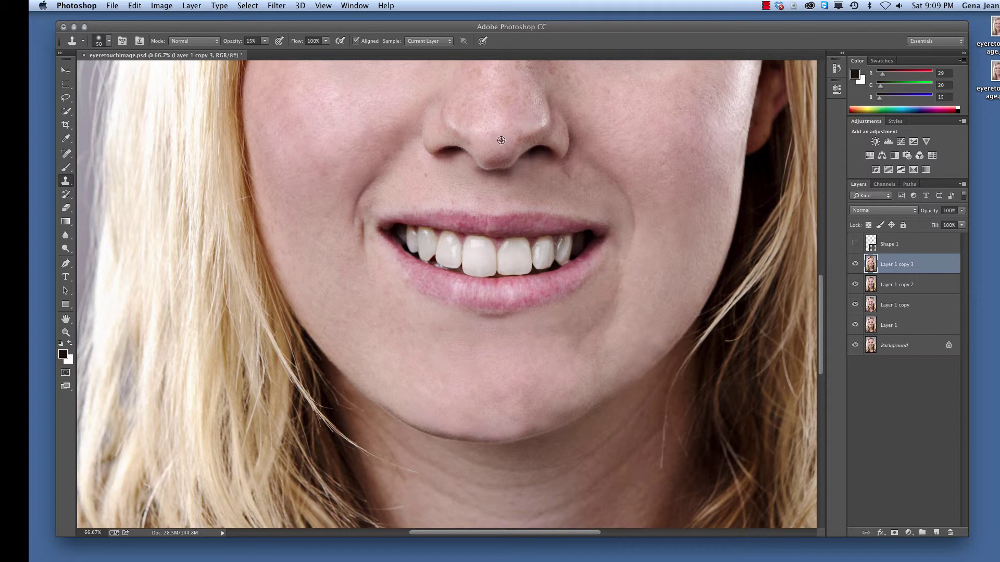
Soften the uneven texture on the nose tip, along the nostrils and on the sides of the nose
{"action": "mouse_move", "coordinate": [500, 162]}
{"action": "left_mouse_down"}
{"action": "mouse_move", "coordinate": [522, 150]}
{"action": "mouse_move", "coordinate": [532, 139]}
{"action": "mouse_move", "coordinate": [540, 142]}
{"action": "left_mouse_up"}
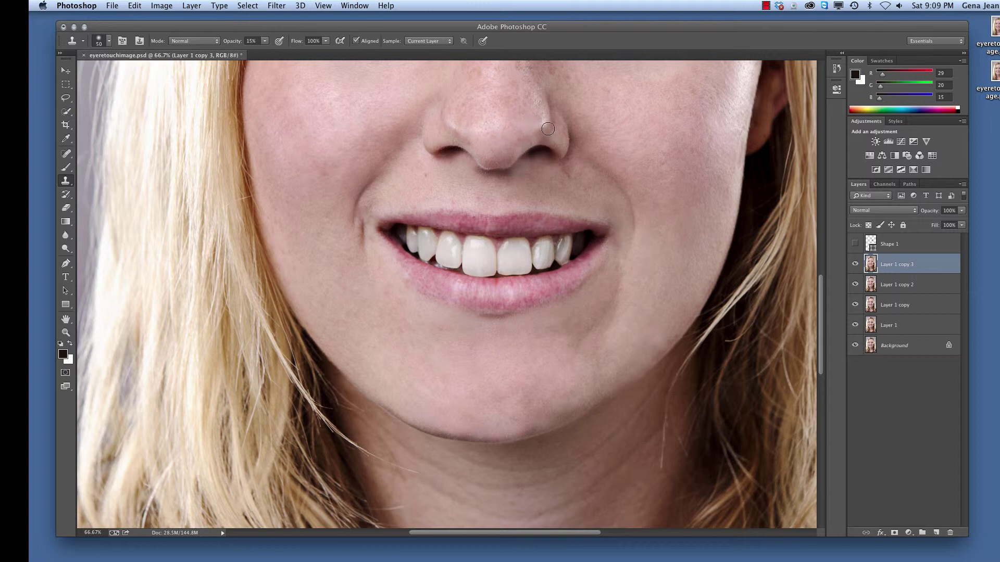
{"action": "left_click_drag", "start_coordinate": [551, 100], "coordinate": [553, 78]}
{"action": "left_click_drag", "start_coordinate": [523, 117], "coordinate": [547, 137]}
{"action": "left_click_drag", "start_coordinate": [521, 83], "coordinate": [542, 71]}
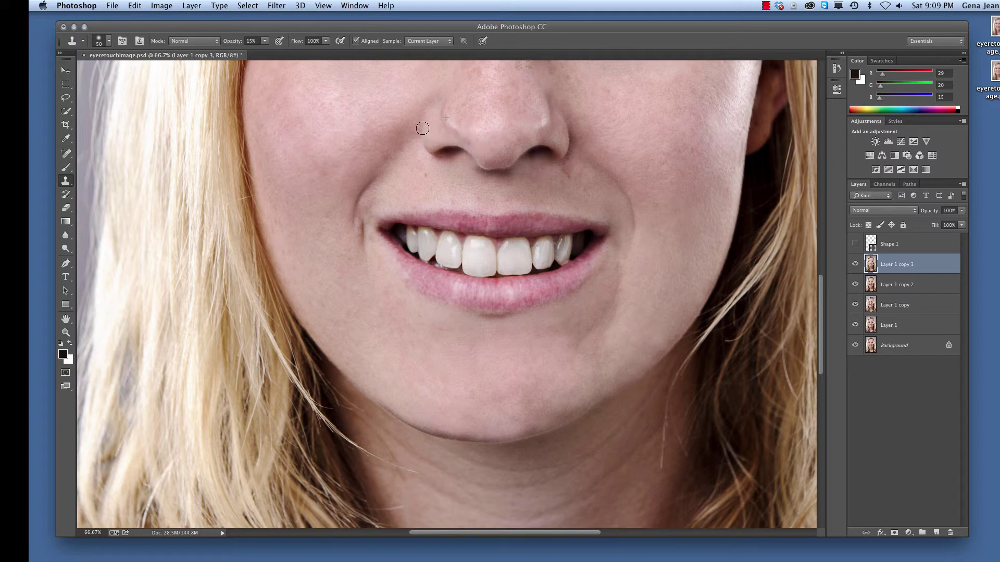
{"action": "left_click_drag", "start_coordinate": [422, 127], "coordinate": [447, 85]}
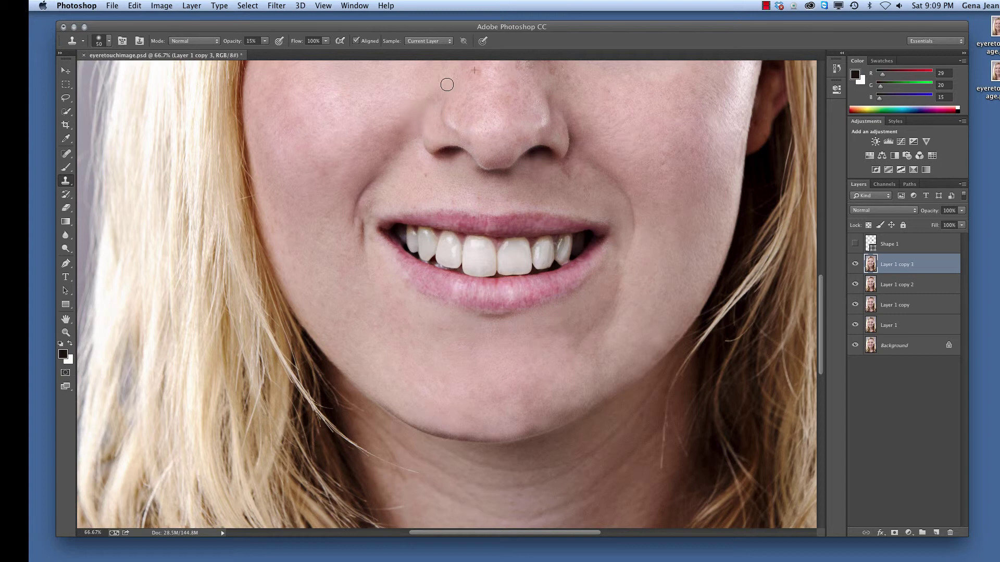
{"action": "left_click", "coordinate": [502, 132], "text": "alt"}
{"action": "mouse_move", "coordinate": [535, 135]}
{"action": "left_mouse_down"}
{"action": "mouse_move", "coordinate": [549, 116]}
{"action": "mouse_move", "coordinate": [503, 125]}
{"action": "mouse_move", "coordinate": [512, 111]}
{"action": "mouse_move", "coordinate": [482, 131]}
{"action": "left_mouse_up"}
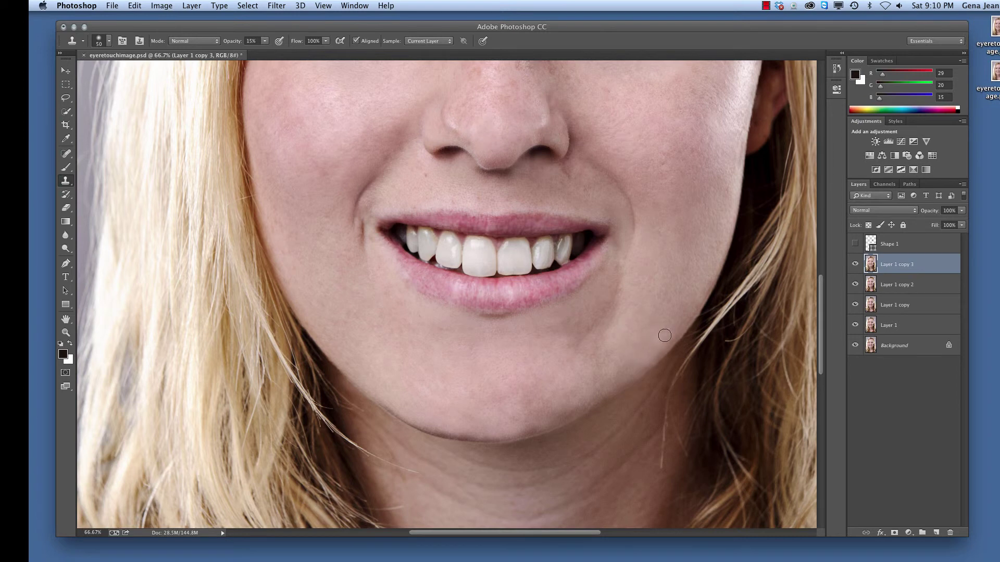
Enlarge the clone brush to 80 and blend the right-hand jaw and the whole chin with broader strokes
{"action": "left_click_drag", "start_coordinate": [696, 315], "coordinate": [689, 302]}
{"action": "key", "text": "bracketright"}
{"action": "key", "text": "bracketright"}
{"action": "key", "text": "bracketright"}
{"action": "key", "text": "bracketright"}
{"action": "key", "text": "bracketright"}
{"action": "key", "text": "bracketright"}
{"action": "key", "text": "bracketright"}
{"action": "key", "text": "bracketright"}
{"action": "left_click", "coordinate": [672, 278], "text": "alt"}
{"action": "key", "text": "bracketleft"}
{"action": "key", "text": "bracketleft"}
{"action": "key", "text": "bracketleft"}
{"action": "key", "text": "bracketleft"}
{"action": "key", "text": "bracketleft"}
{"action": "mouse_move", "coordinate": [523, 399]}
{"action": "left_mouse_down"}
{"action": "mouse_move", "coordinate": [553, 413]}
{"action": "mouse_move", "coordinate": [474, 427]}
{"action": "mouse_move", "coordinate": [494, 433]}
{"action": "mouse_move", "coordinate": [541, 419]}
{"action": "mouse_move", "coordinate": [405, 413]}
{"action": "mouse_move", "coordinate": [364, 381]}
{"action": "left_mouse_up"}
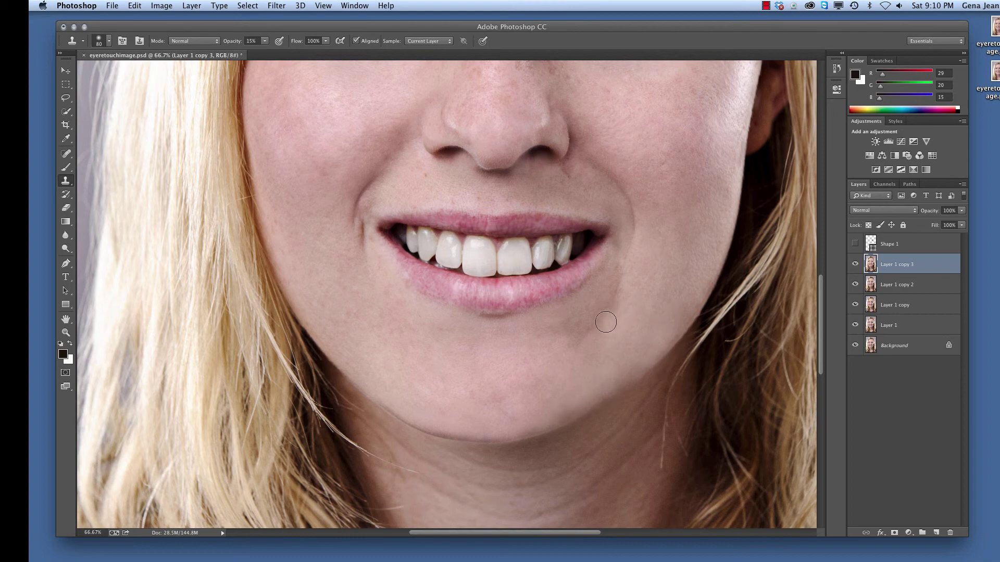
Compare the whole portrait with and without the Layer 1 copy 3 retouching, leaving that layer visible
{"action": "key", "text": "super+minus"}
{"action": "key", "text": "super+minus"}
{"action": "key", "text": "super+minus"}
{"action": "key", "text": "super+minus"}
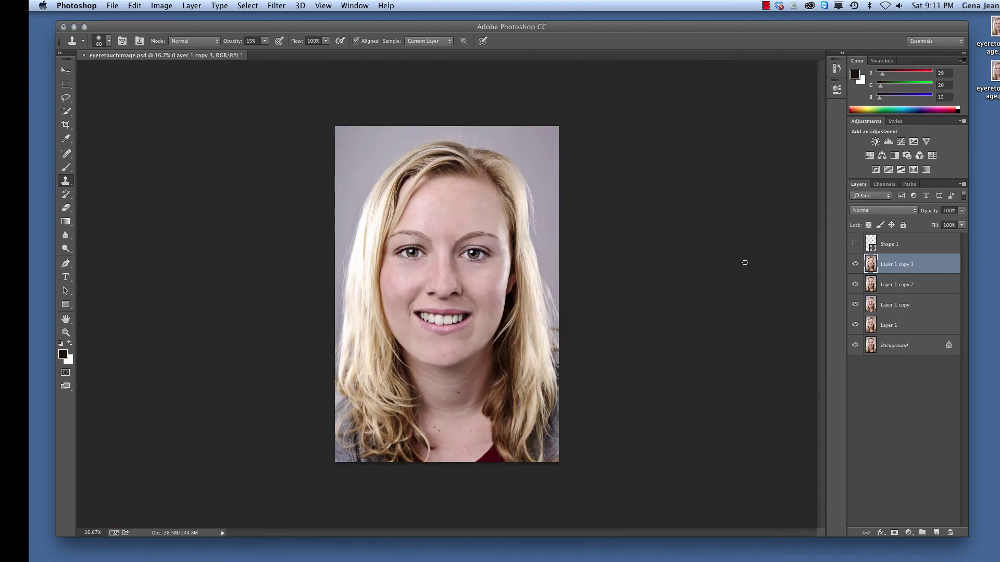
{"action": "left_click", "coordinate": [855, 265]}
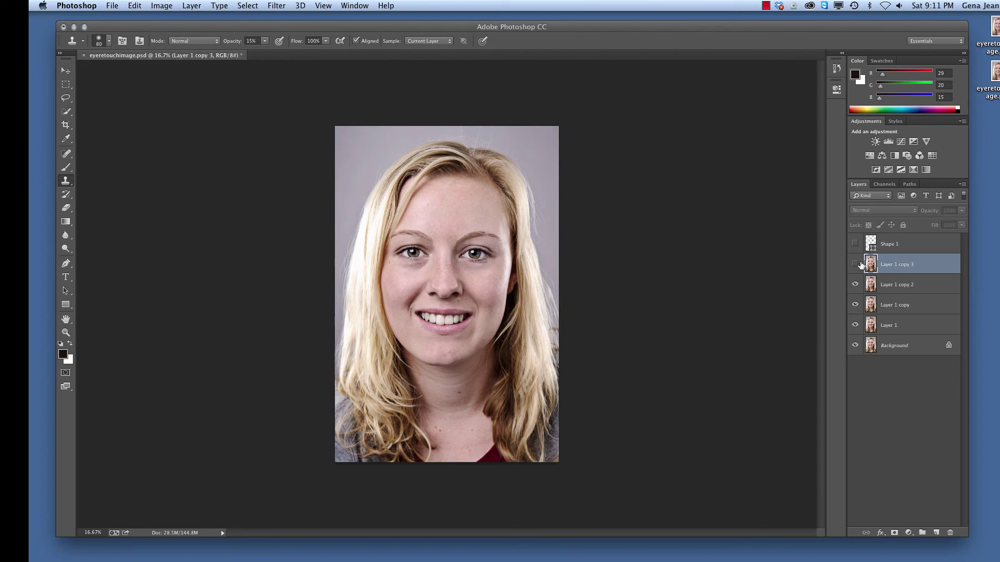
{"action": "left_click", "coordinate": [856, 265]}
{"action": "left_click", "coordinate": [856, 265]}
{"action": "left_click", "coordinate": [855, 265]}
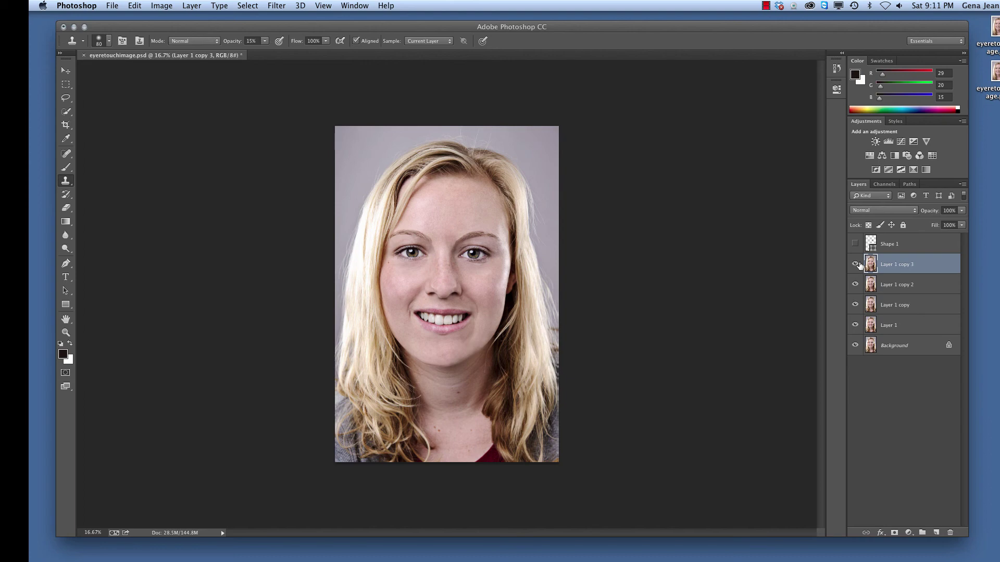